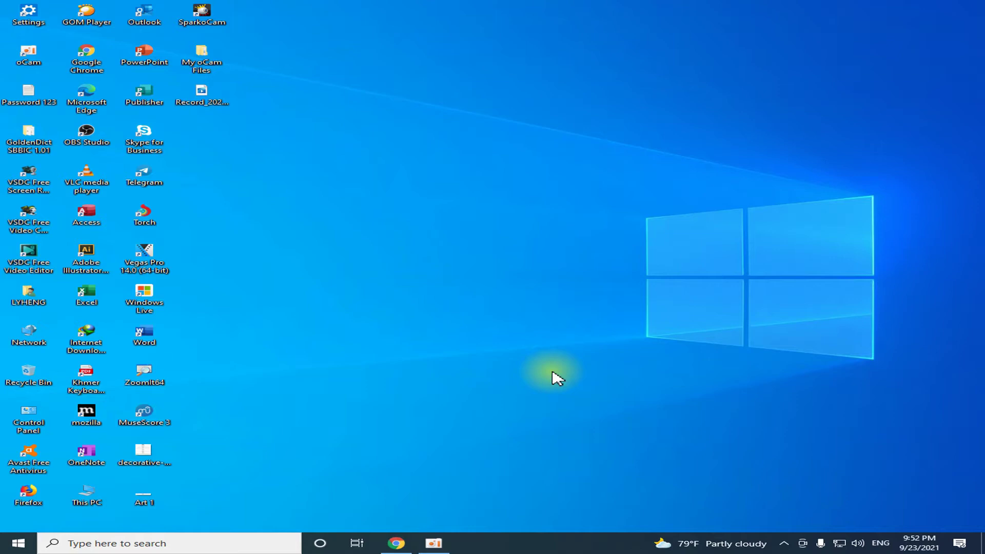
Step: Refresh the desktop a few times, then launch Word with a new blank document
right_click(391, 152)
click(410, 183)
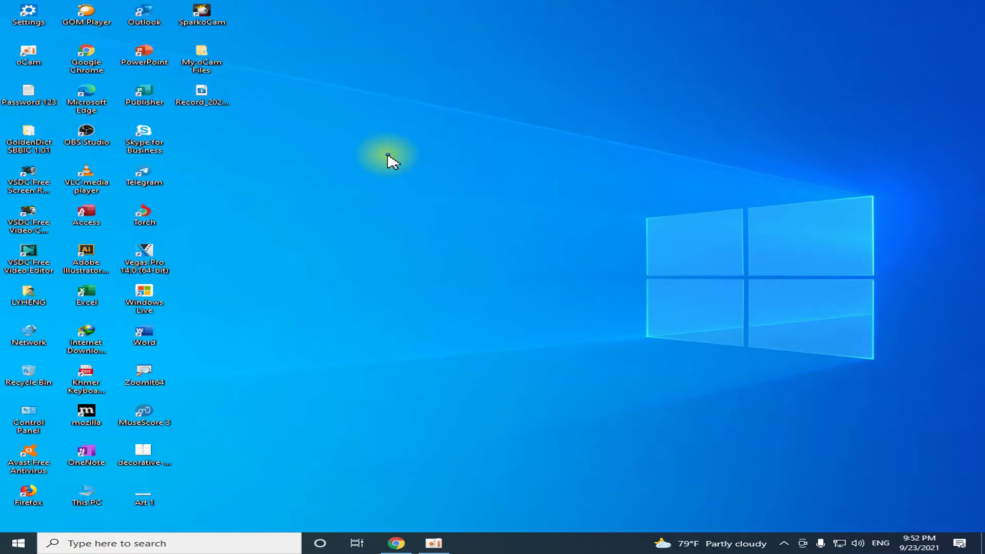
right_click(388, 156)
click(439, 188)
right_click(379, 146)
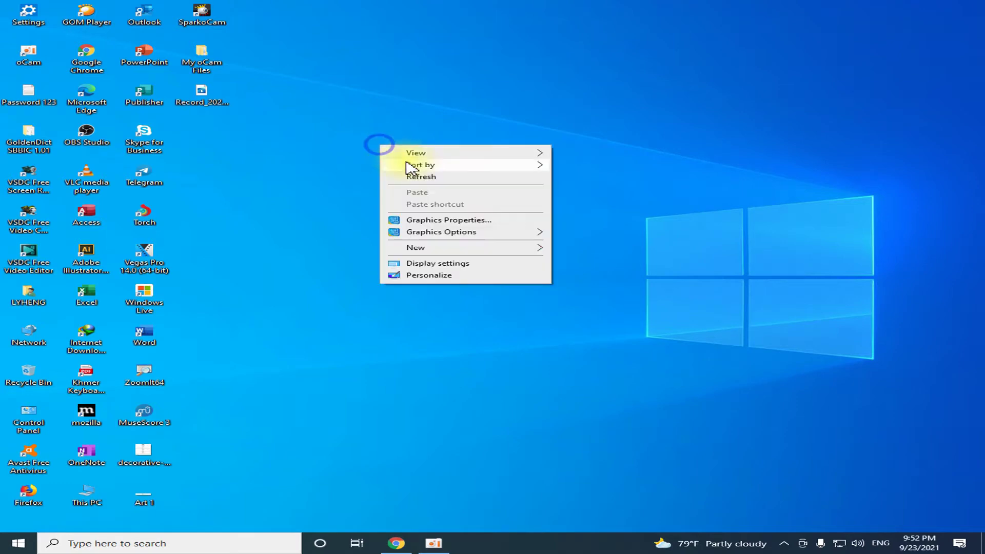
click(429, 178)
right_click(319, 119)
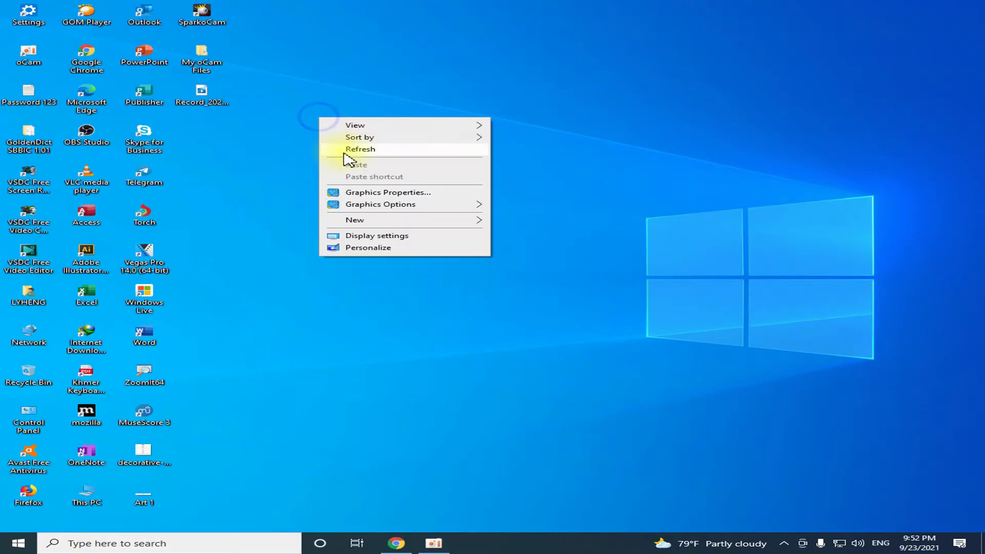
click(351, 149)
double_click(147, 339)
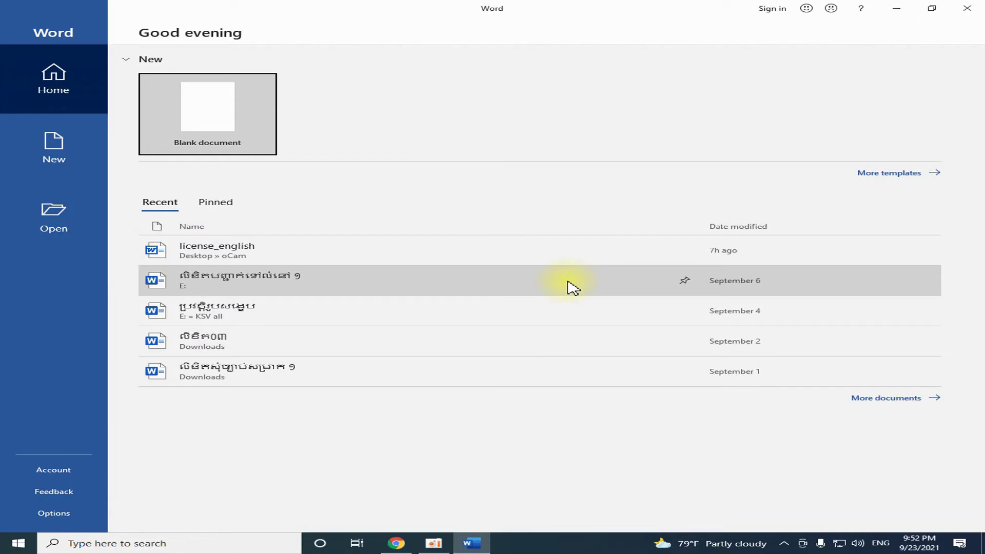
click(214, 135)
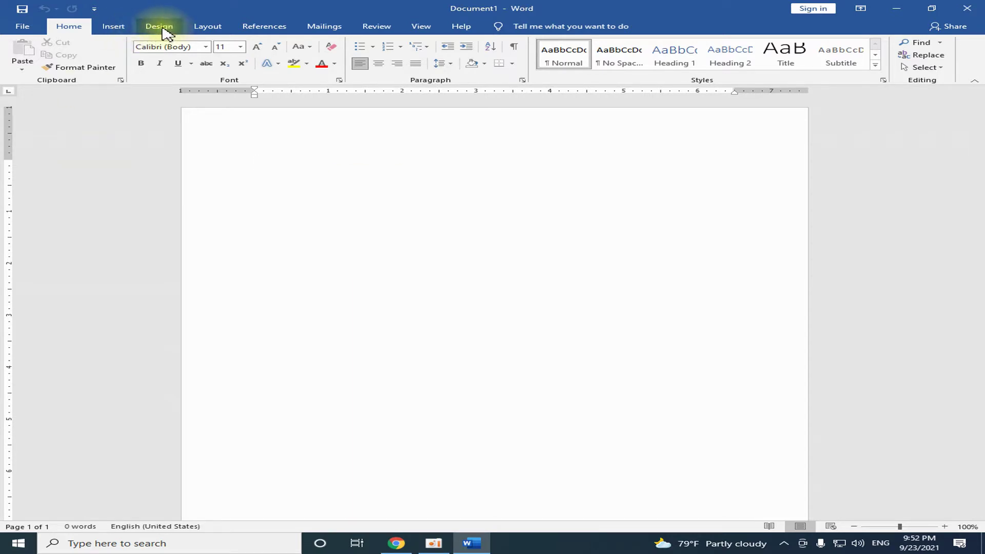
Step: Set the paper size to A4
click(162, 29)
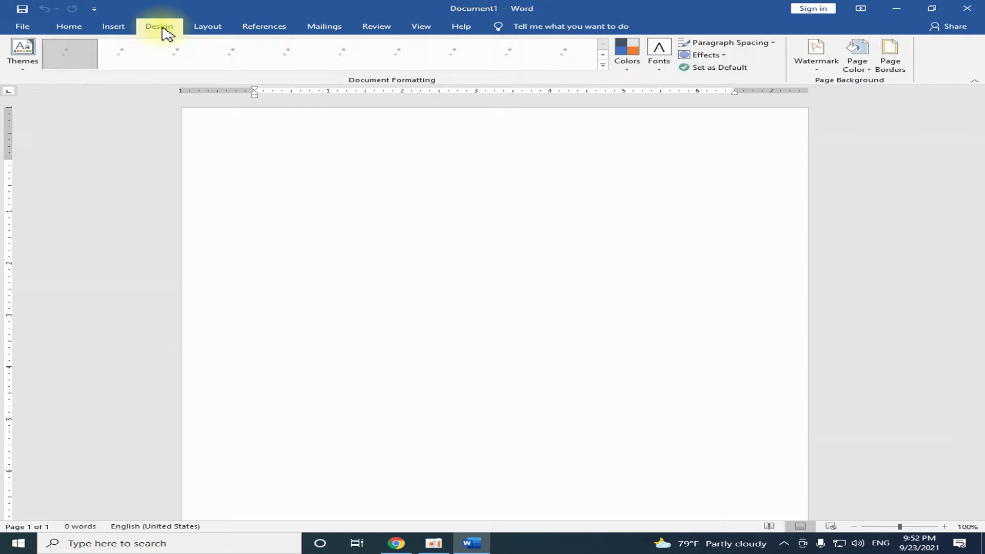
click(215, 29)
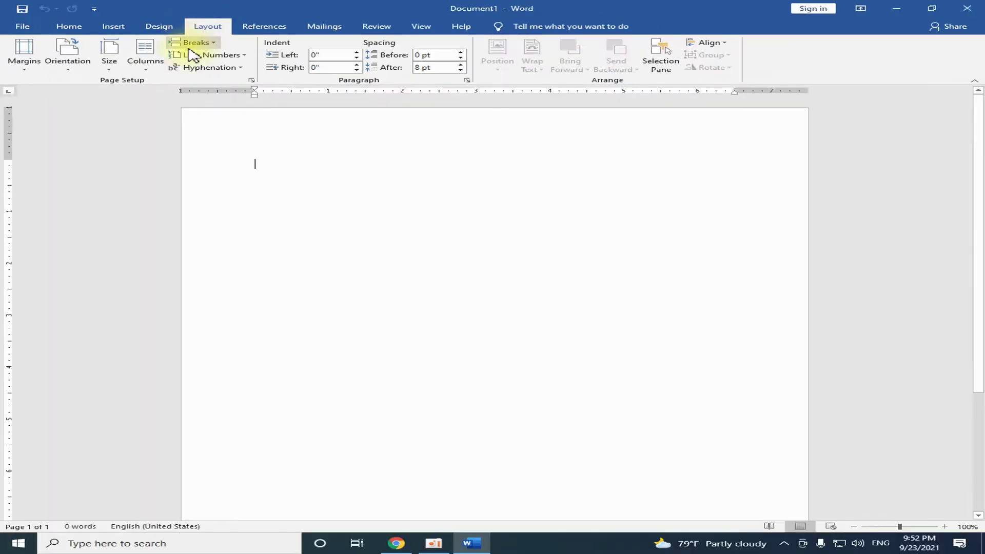
click(109, 66)
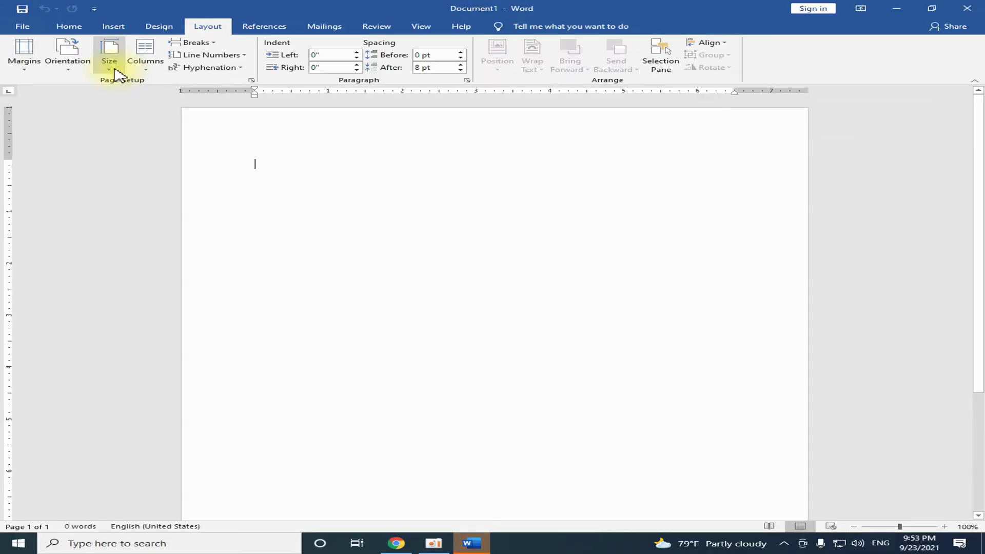
click(109, 61)
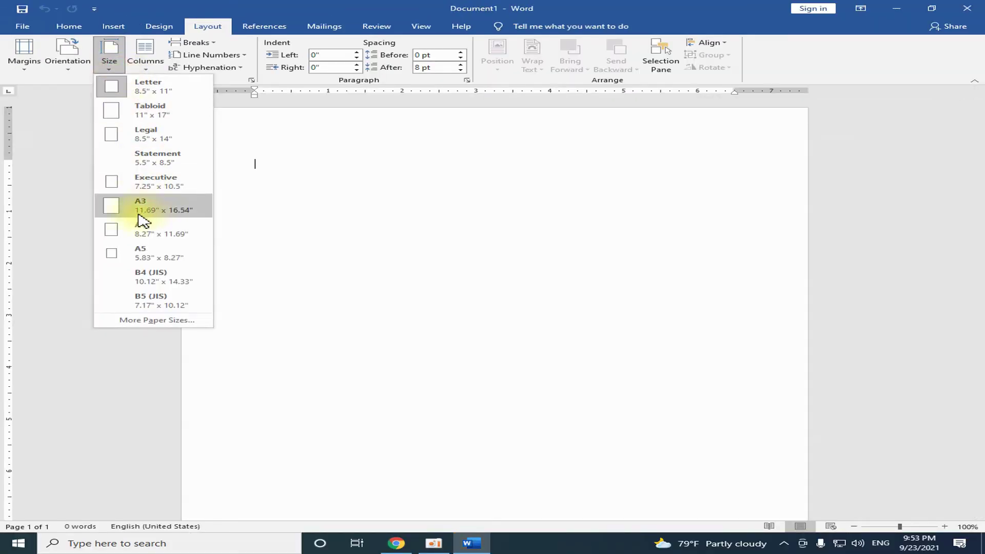
click(144, 232)
Step: Switch the page to landscape with Narrow 0.5" margins, then zoom back to 100%
click(70, 67)
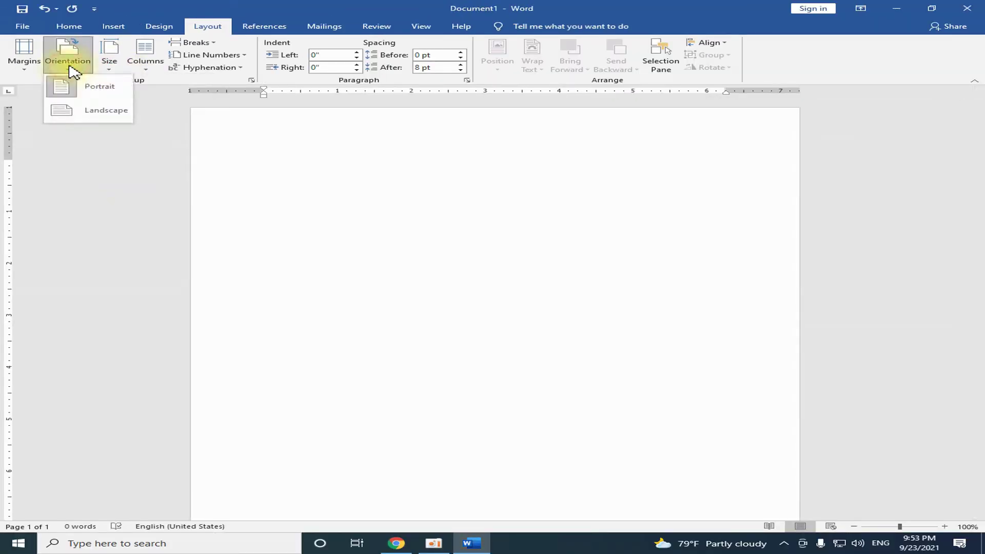
click(96, 114)
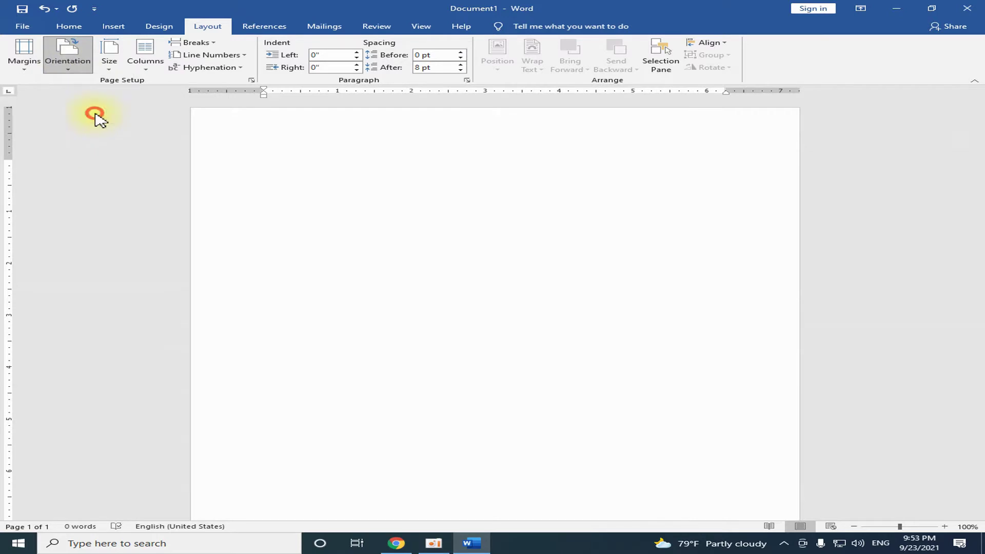
click(24, 51)
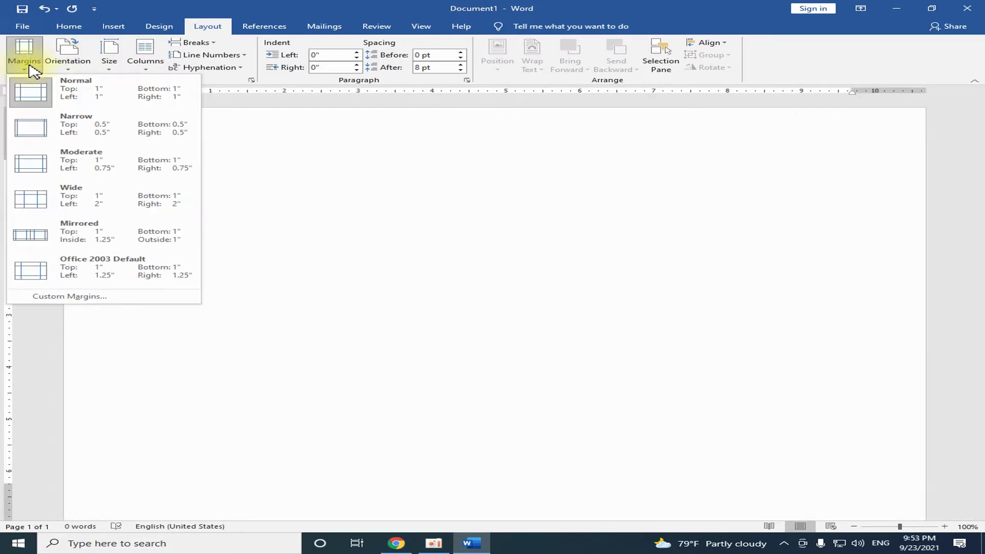
click(53, 129)
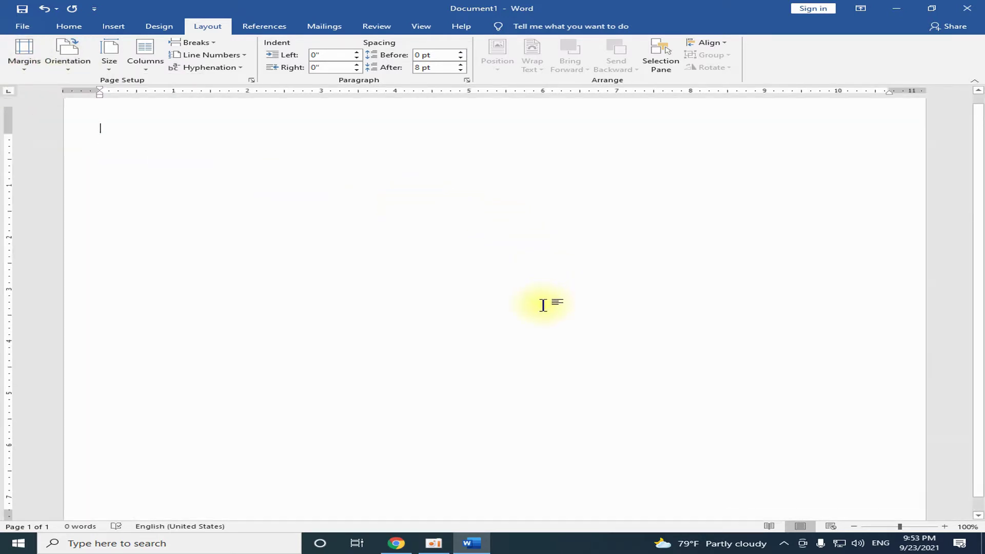
click(853, 527)
click(854, 526)
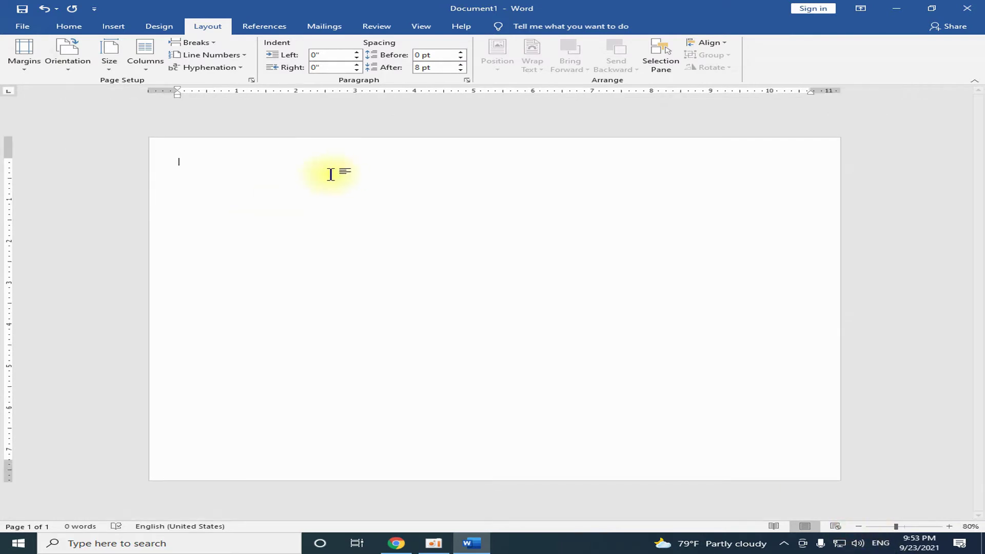
click(948, 527)
click(948, 526)
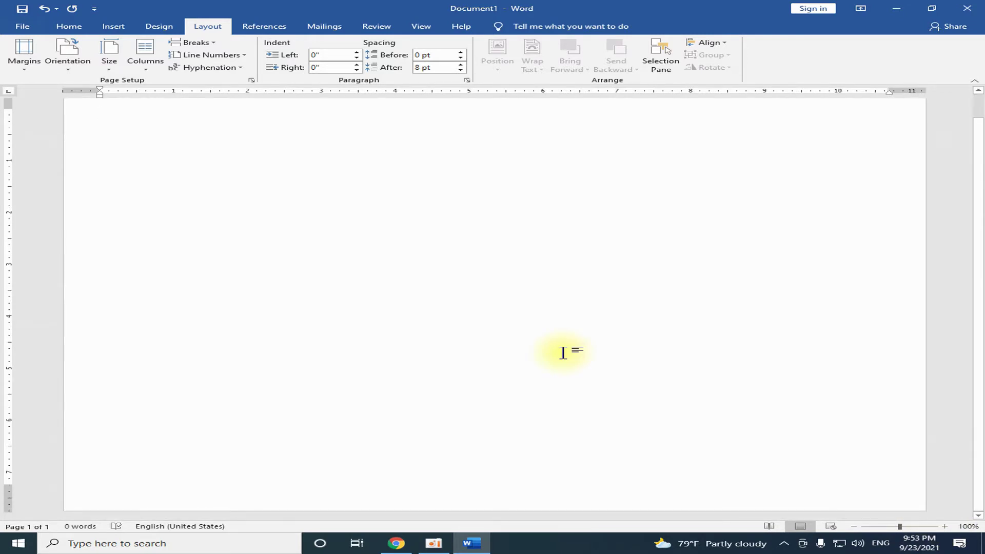
Step: Set the font to Khmer OS Battambang, size 12, with automatic colour
click(77, 32)
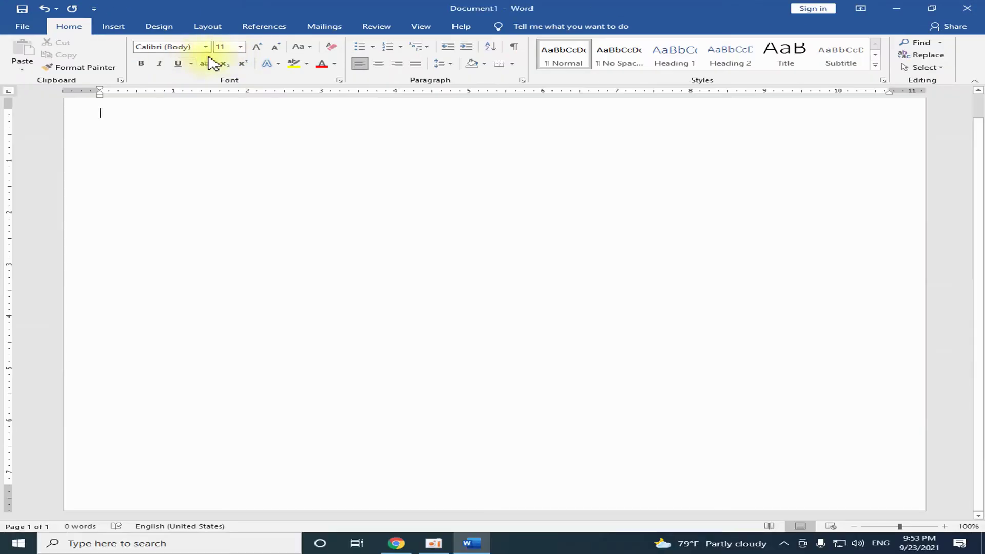
click(205, 47)
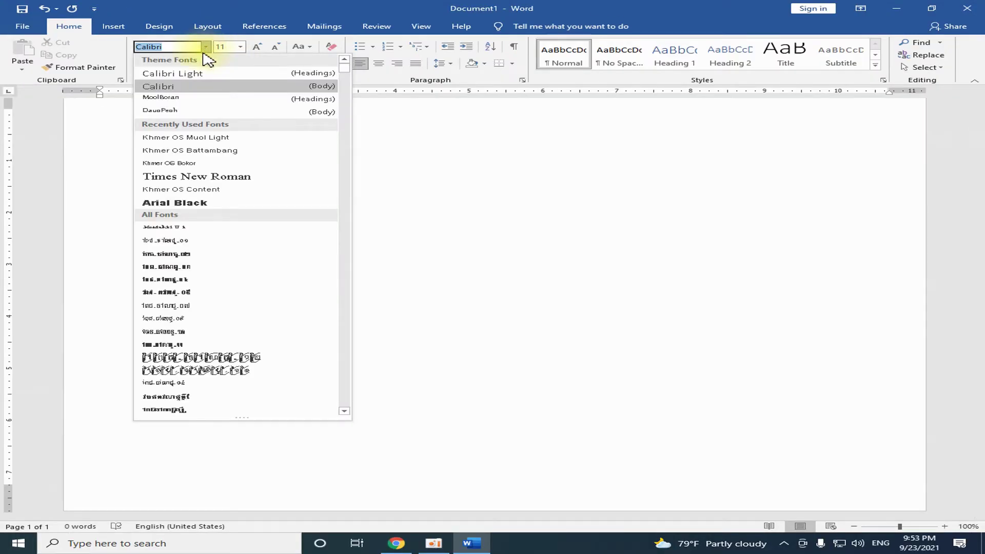
click(208, 150)
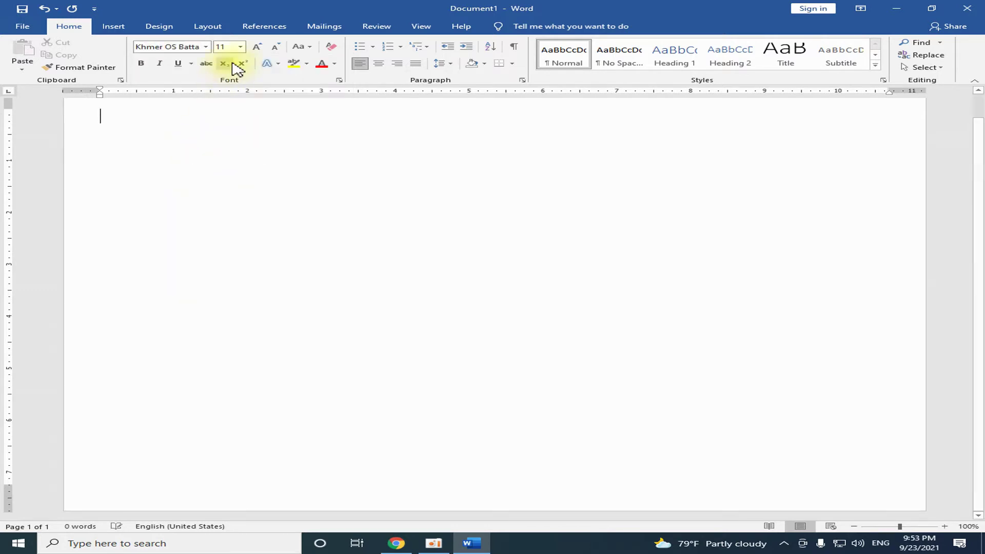
click(241, 47)
click(224, 101)
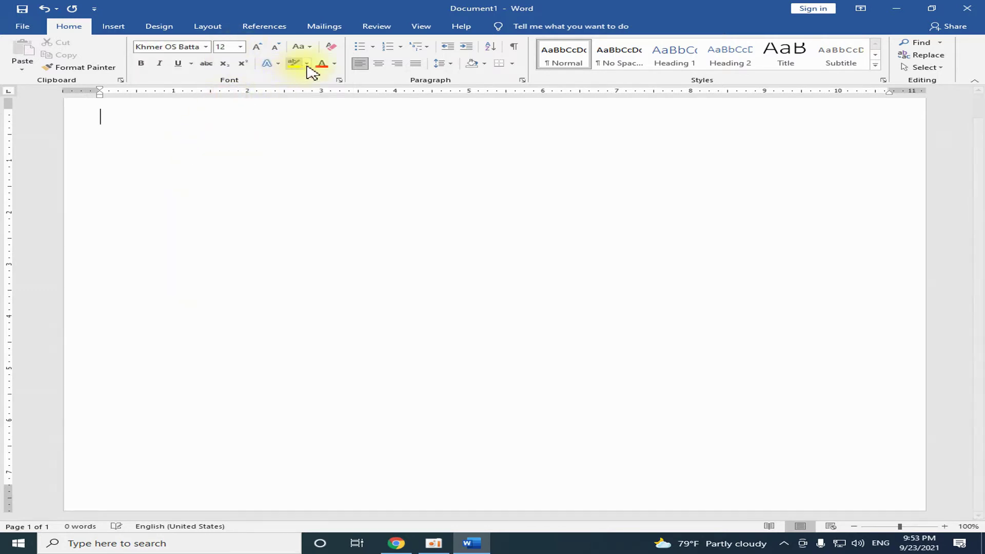
click(334, 64)
click(325, 76)
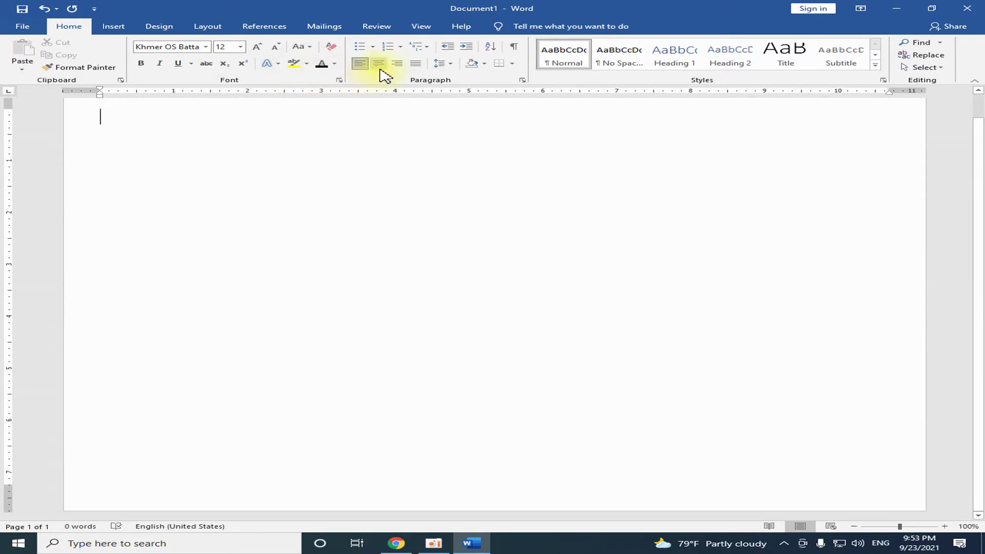
Step: Set line spacing to 1.0 and adjust the paragraph spacing
click(445, 64)
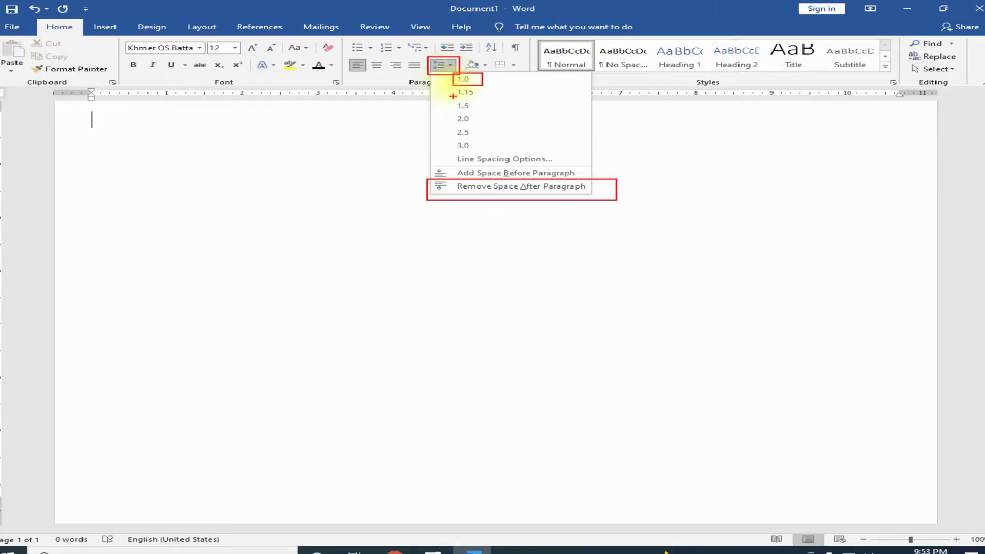
click(457, 64)
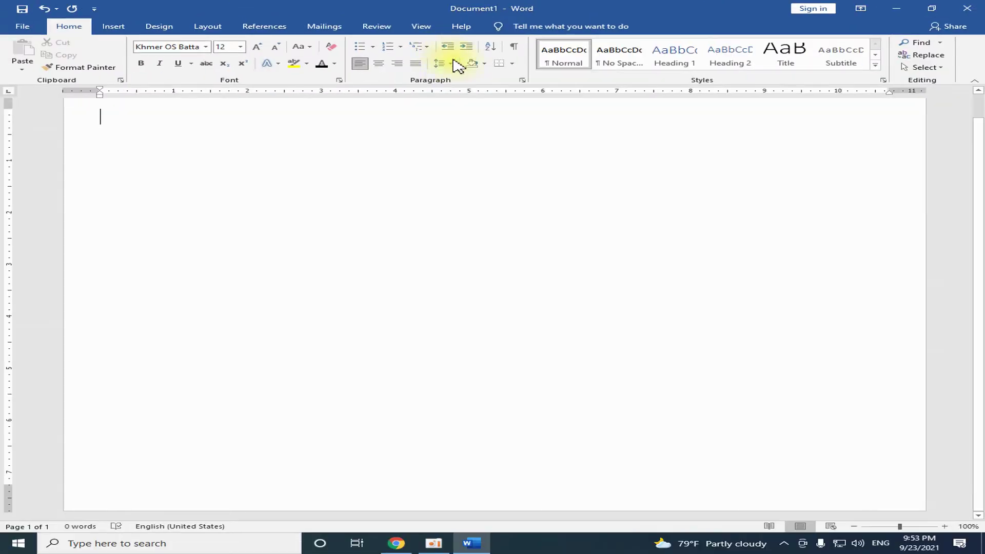
click(456, 64)
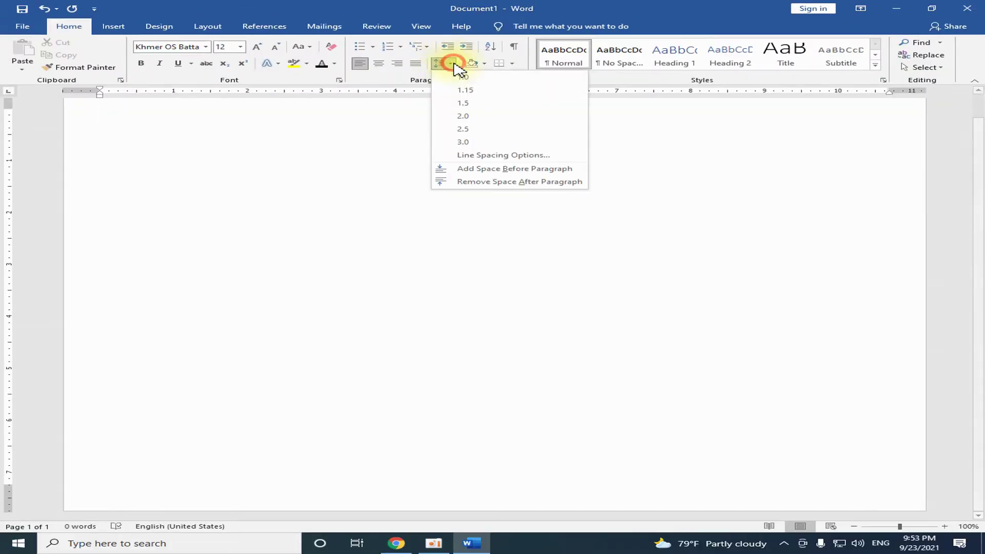
click(462, 173)
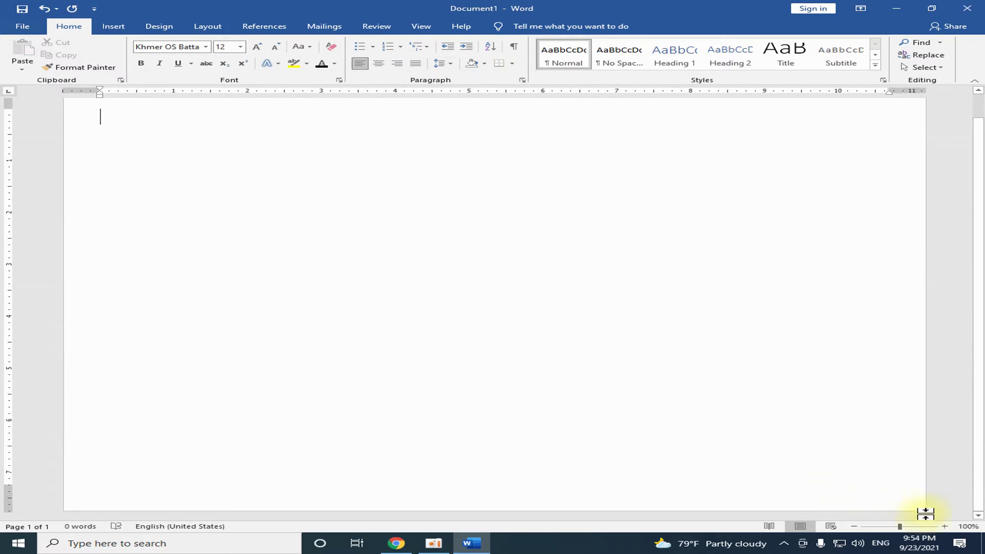
click(944, 526)
click(945, 526)
click(945, 527)
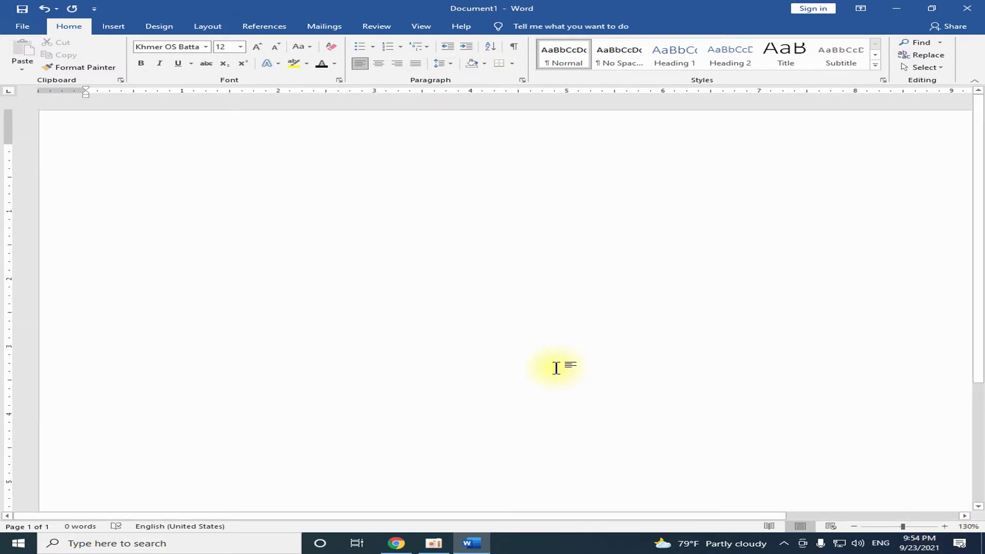
Step: Type the dash-bulleted Khmer title line and magnify the view to about 212%
text(- )
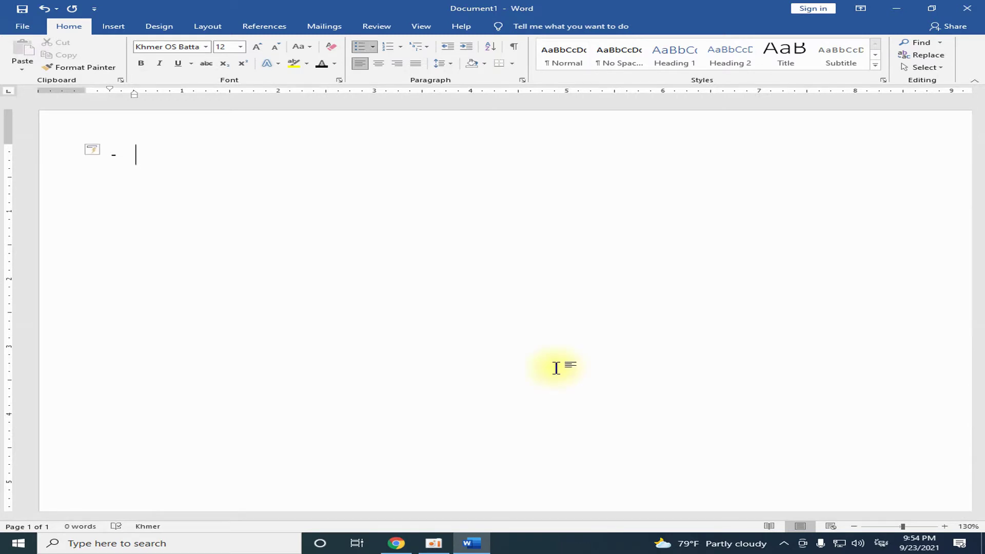
text(របៀបសរសេរស្រោមលិខិតផ្ញ)
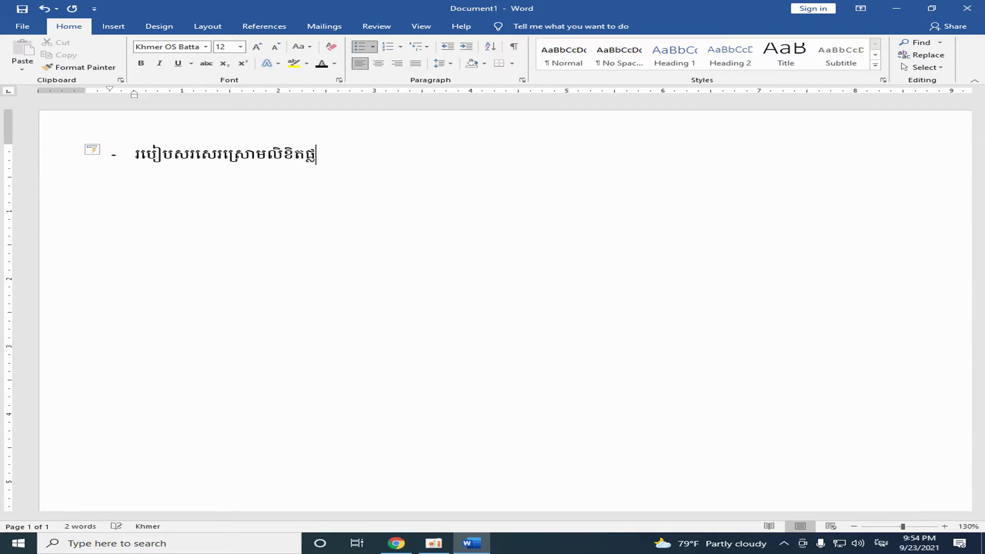
text(ូវការសម្ងាត់)
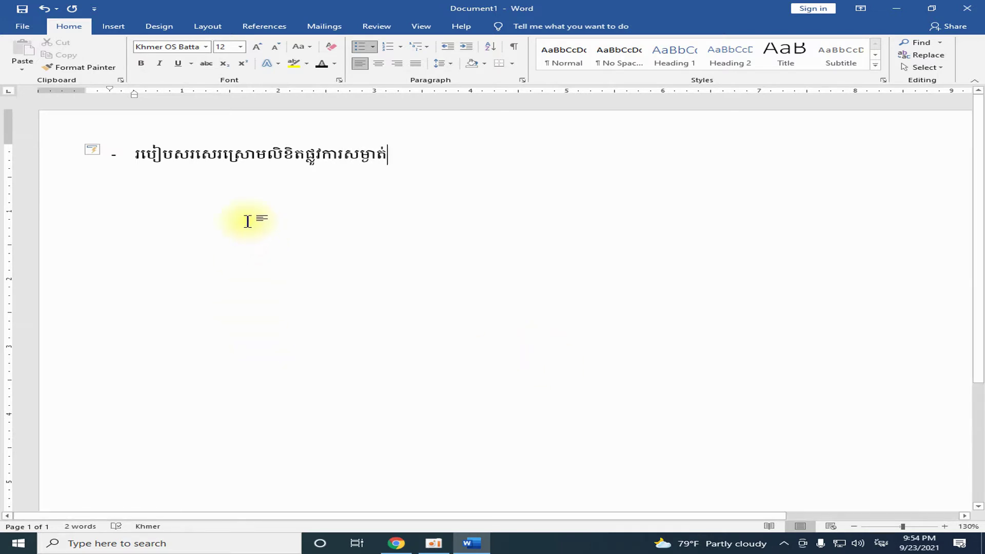
click(944, 526)
click(945, 526)
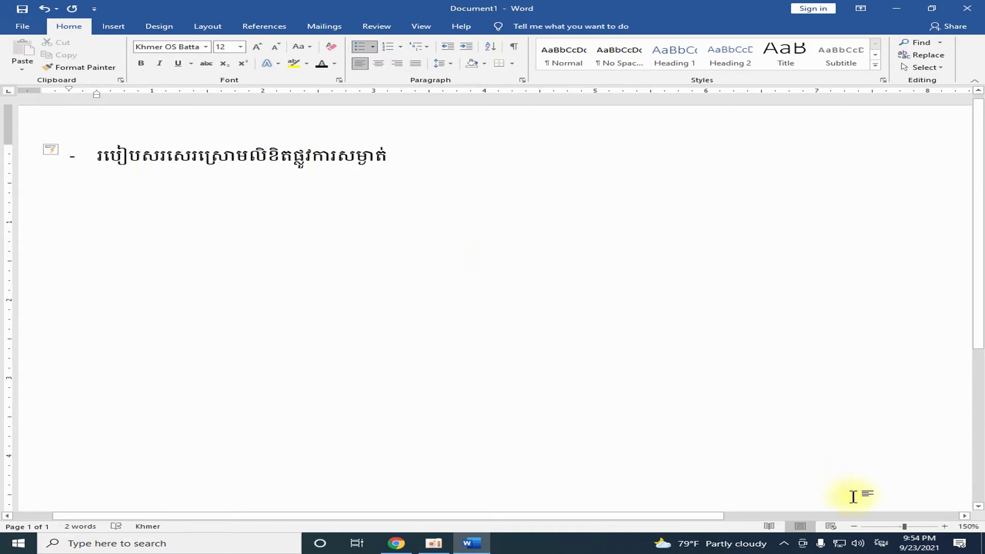
click(854, 527)
click(854, 526)
click(855, 527)
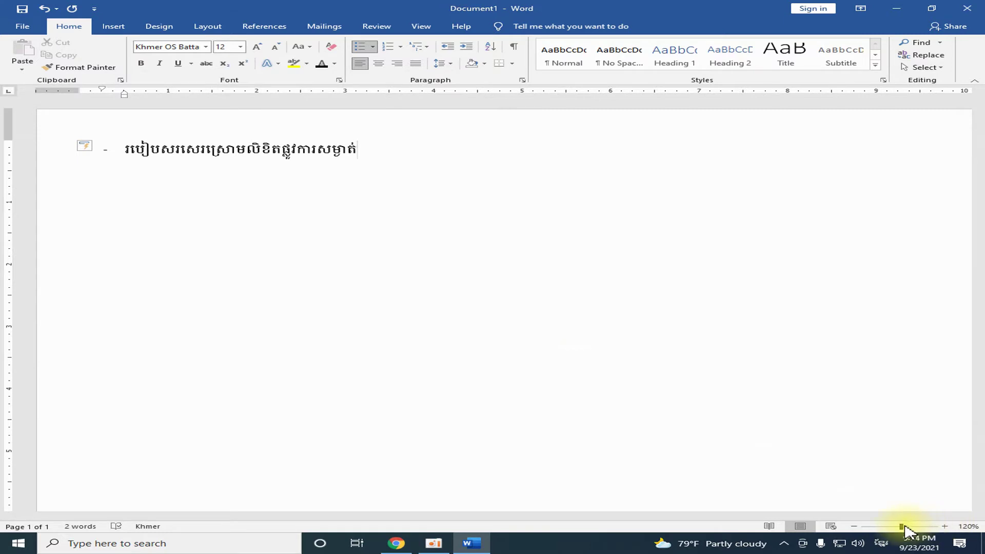
drag(902, 527, 909, 527)
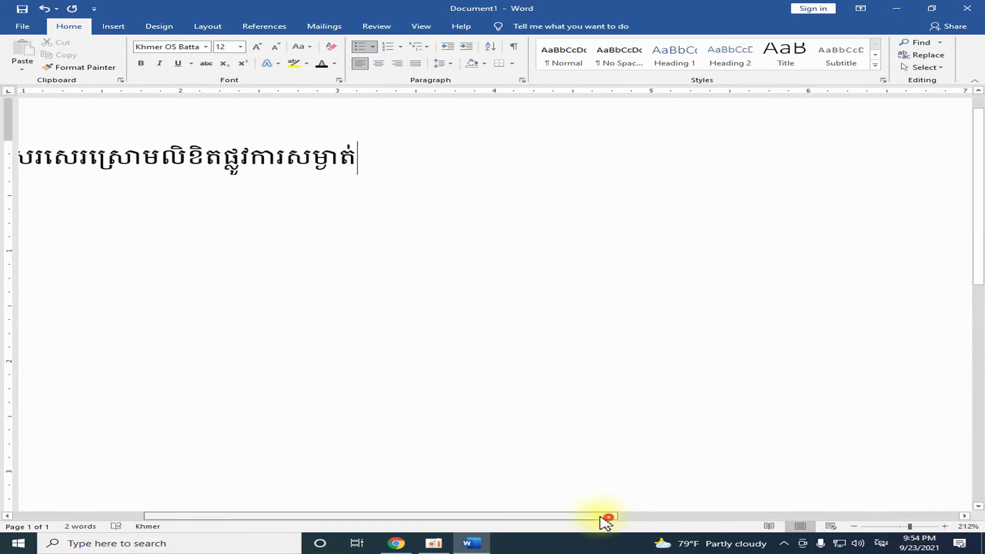
drag(605, 516, 466, 513)
scroll(519, 339, down, 1)
scroll(520, 339, up, 1)
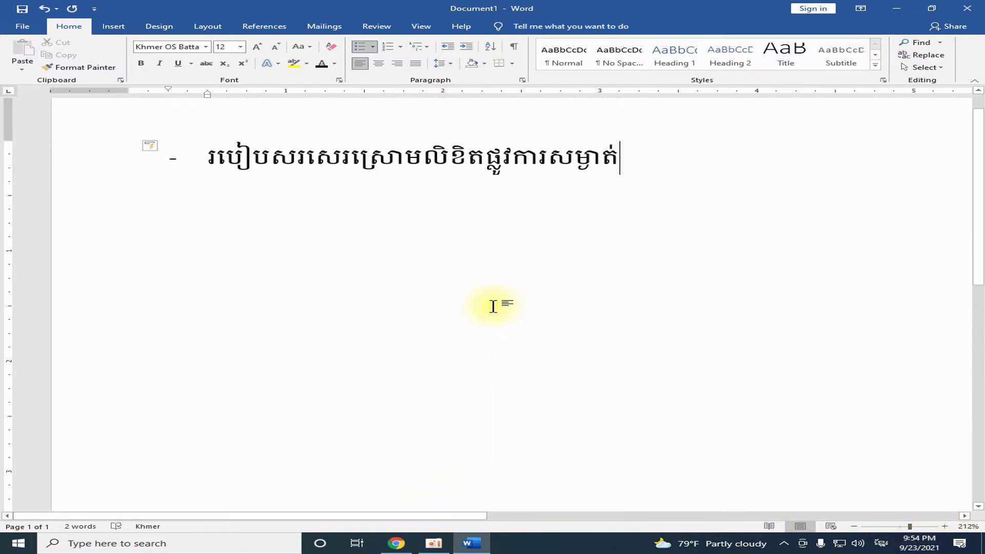
Step: Draw a rectangle shape below the Khmer title
click(123, 33)
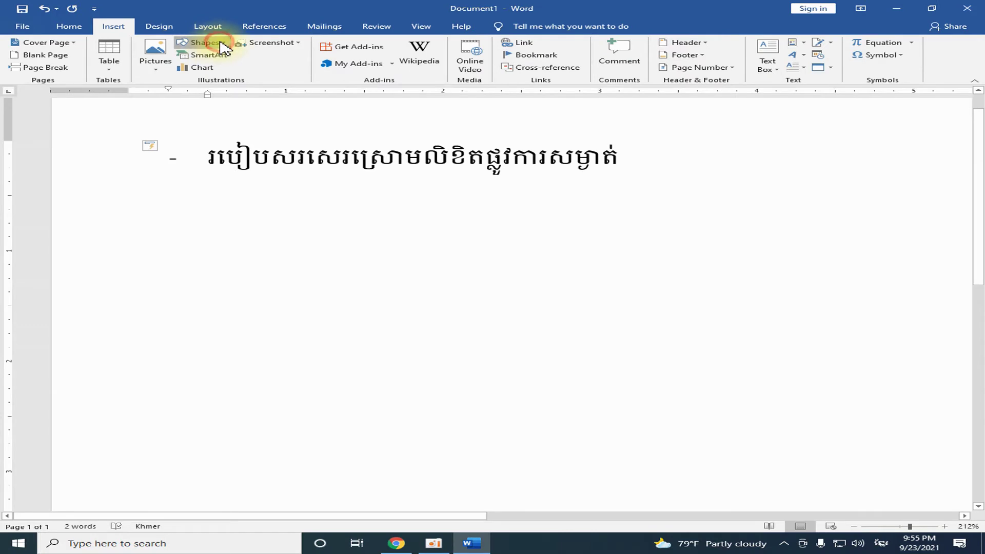
click(218, 43)
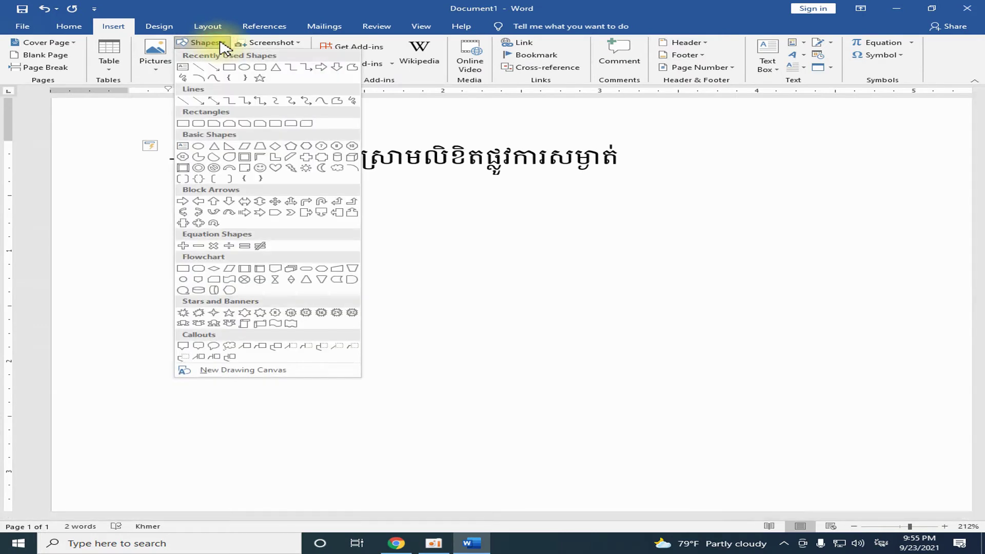
click(186, 67)
drag(165, 199, 214, 243)
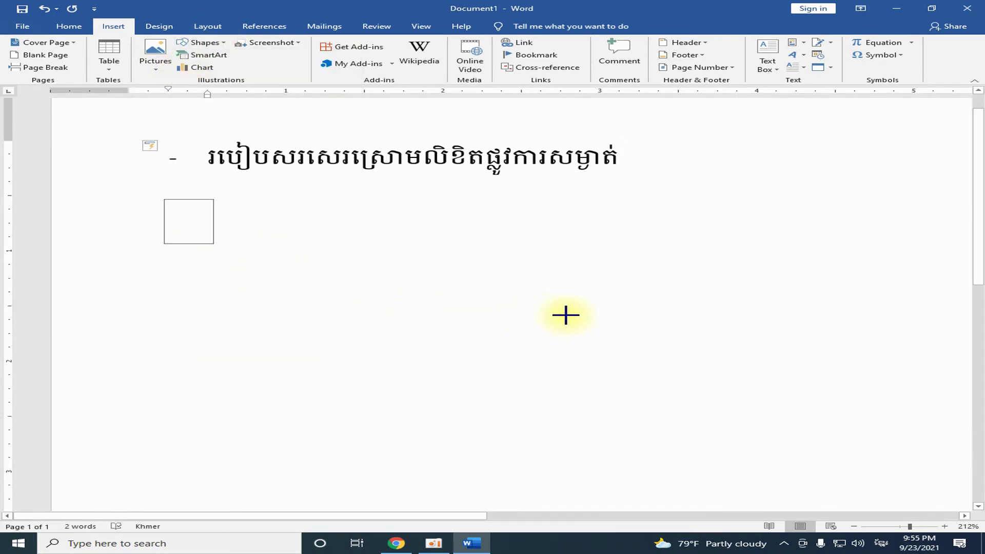
drag(565, 315, 643, 349)
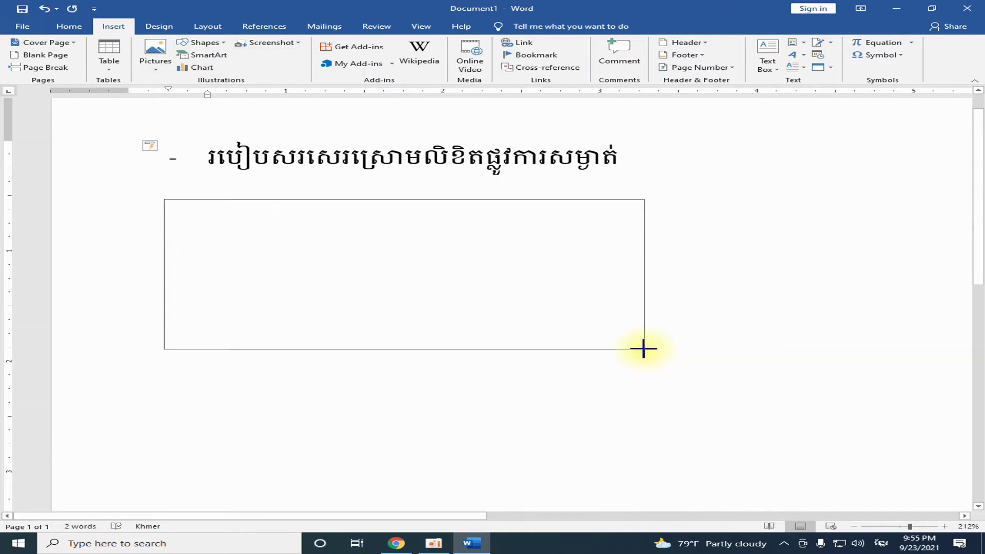
drag(643, 348, 770, 381)
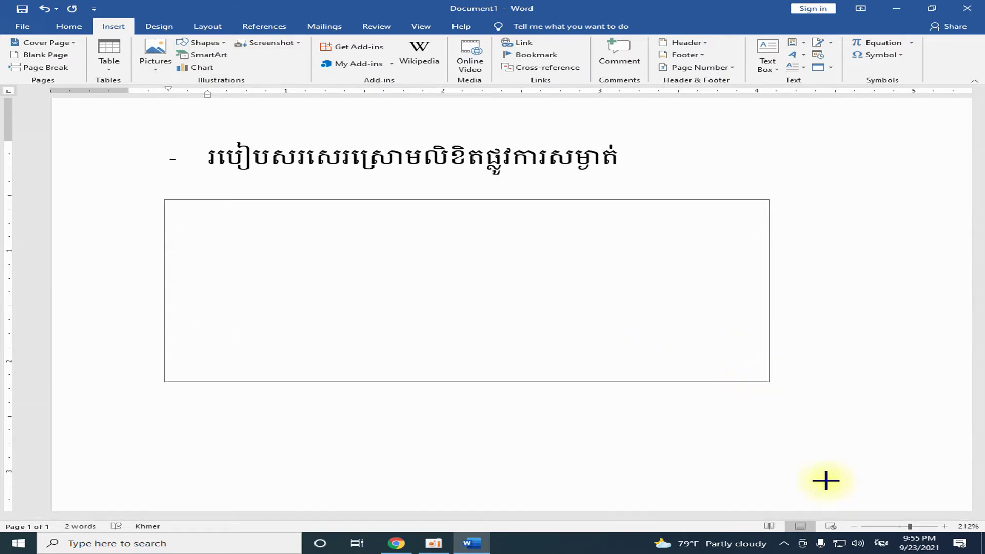
drag(826, 480, 768, 439)
Step: Resize the rectangle to about 10.67" × 3.02" across the page, then click inside it
drag(910, 526, 898, 526)
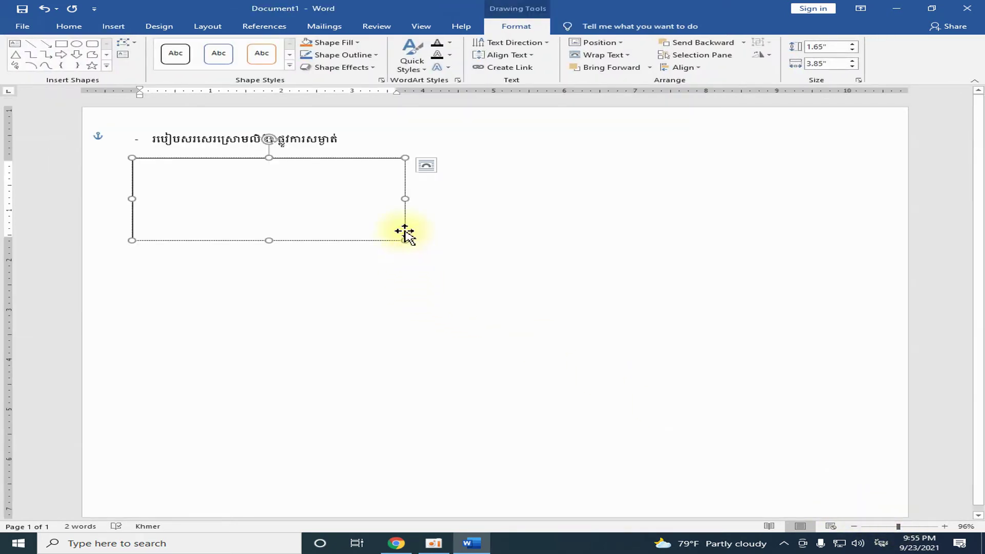
drag(405, 239, 869, 288)
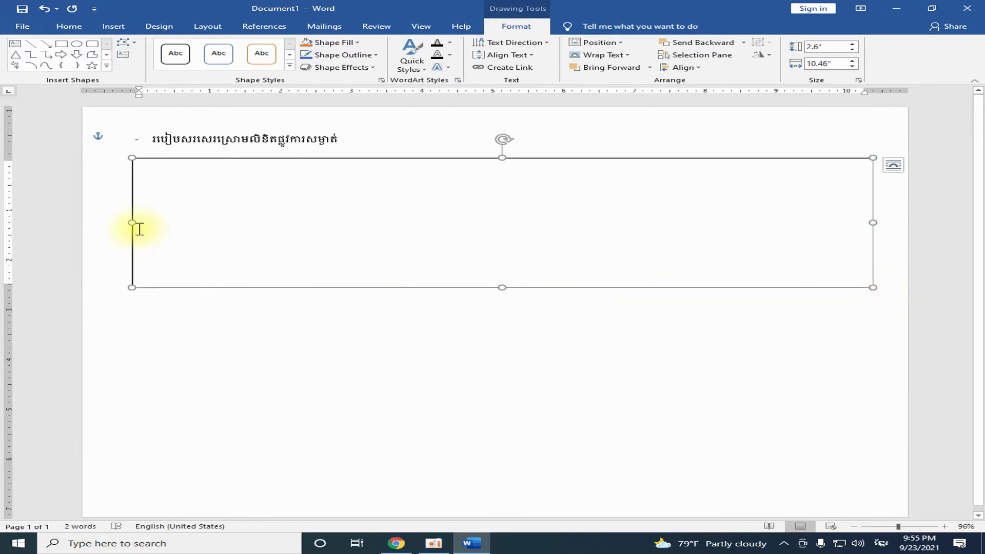
drag(130, 222, 117, 222)
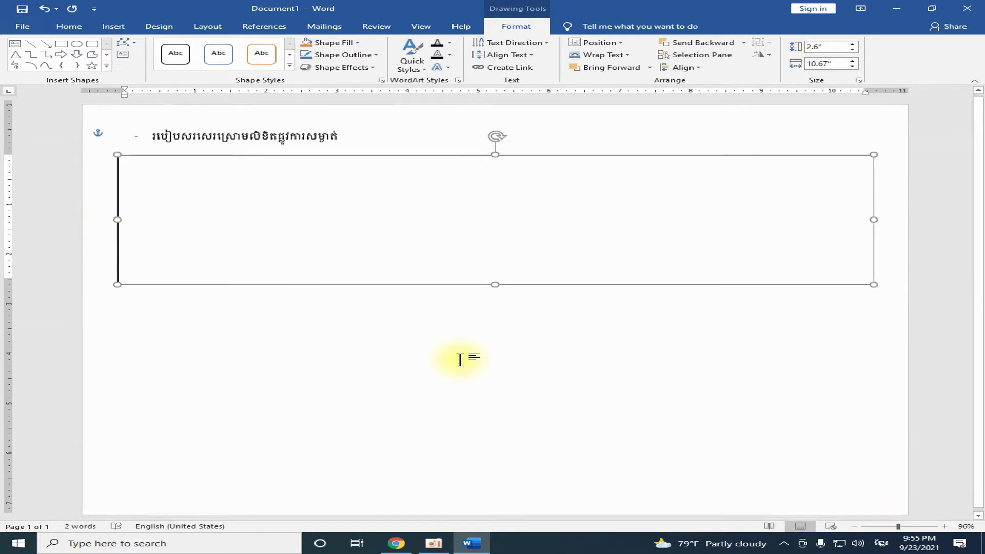
drag(495, 281, 495, 302)
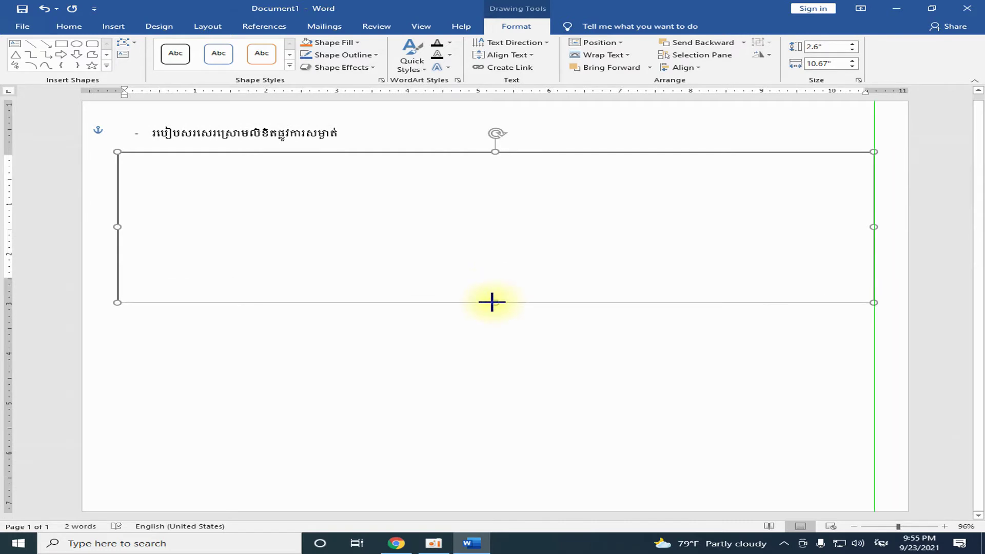
click(490, 244)
click(506, 355)
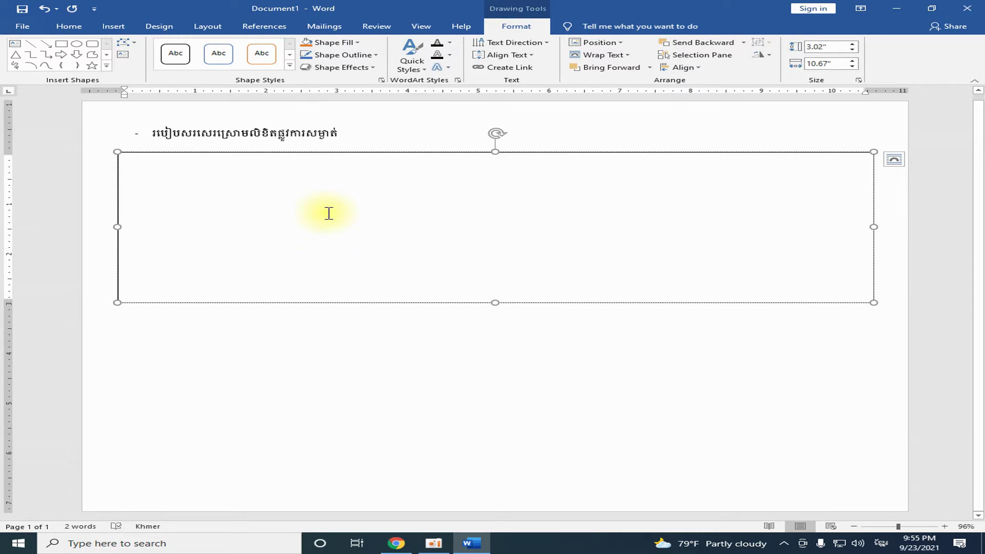
Step: Delete the test text and give the box Khmer OS Battambang at 12 pt
text(សាណ)
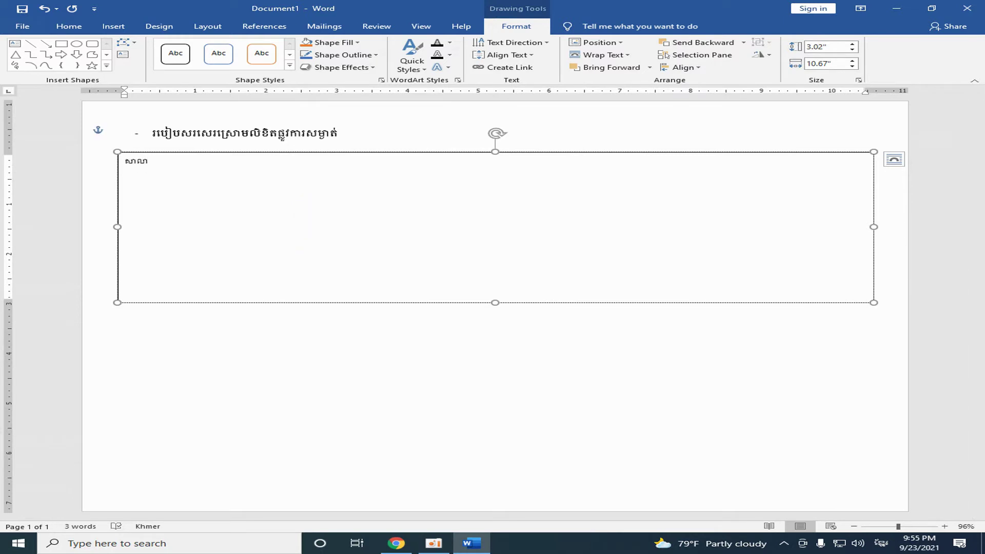
key(BackSpace)
key(BackSpace)
key(BackSpace)
click(63, 28)
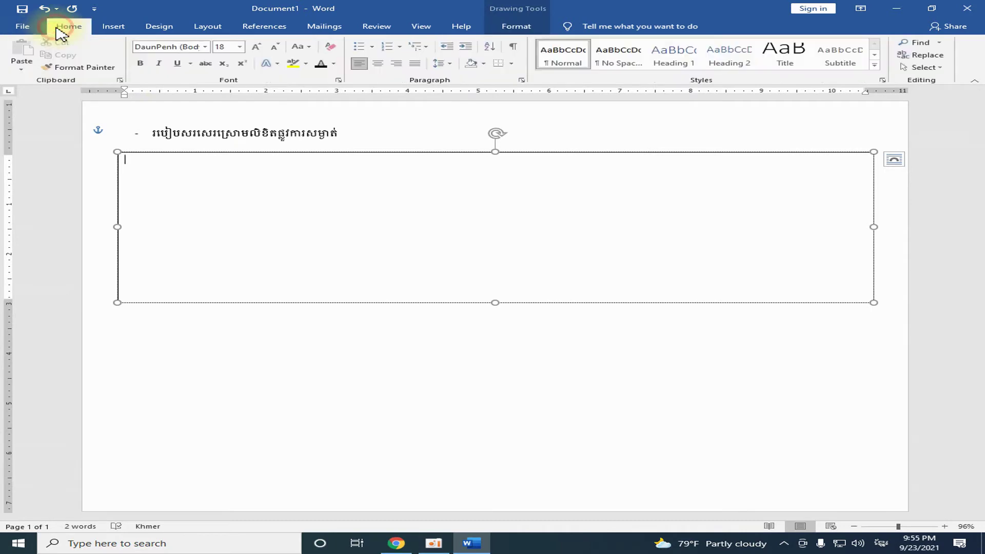
click(205, 47)
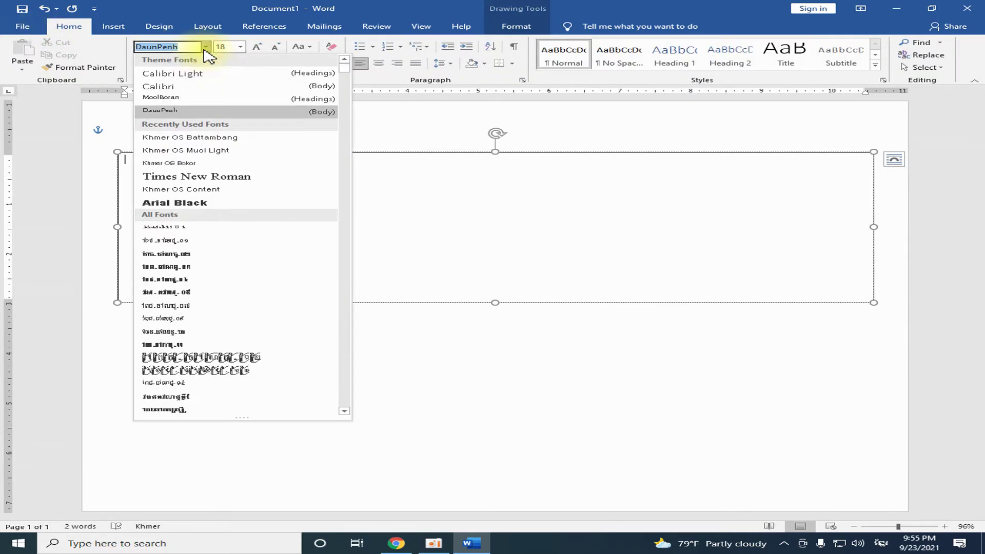
click(240, 139)
click(240, 47)
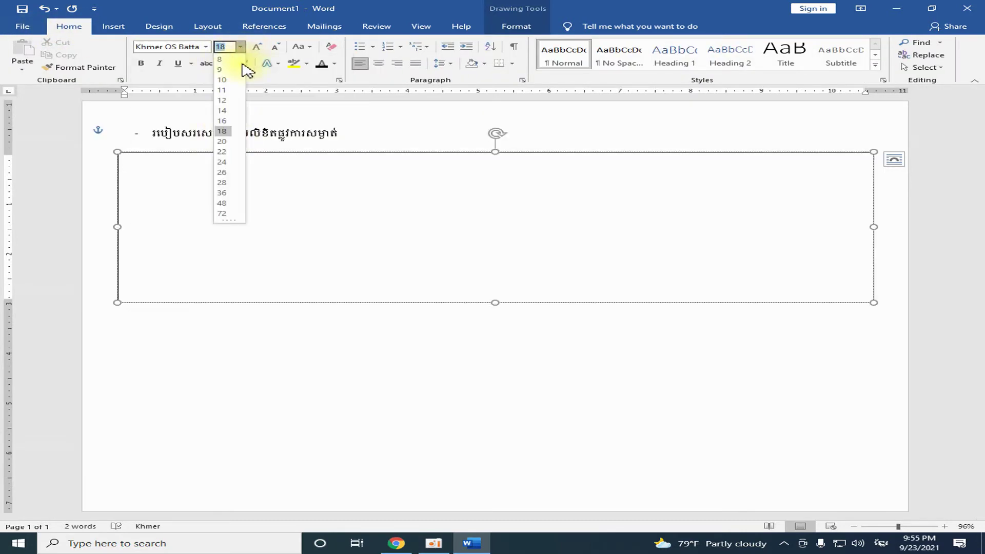
click(224, 100)
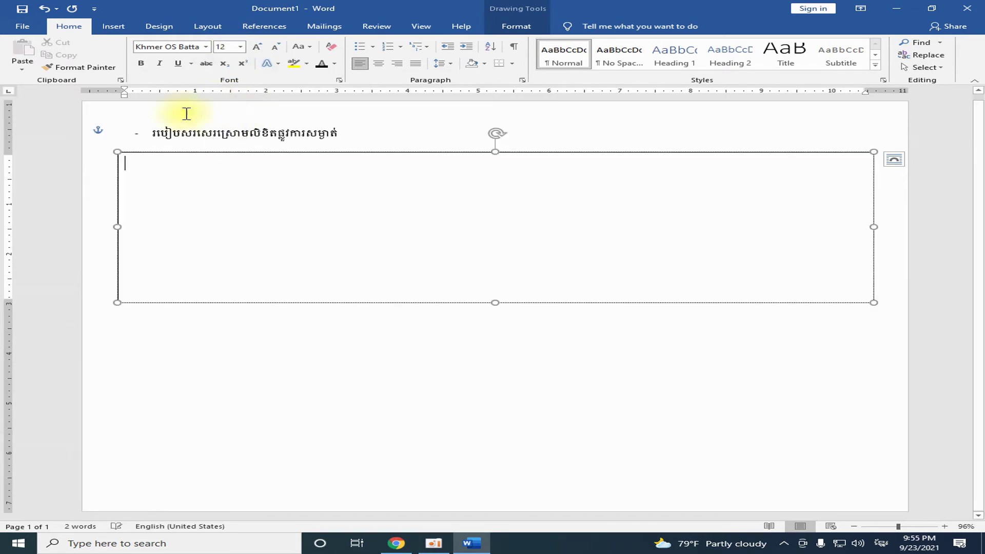
click(945, 527)
click(945, 527)
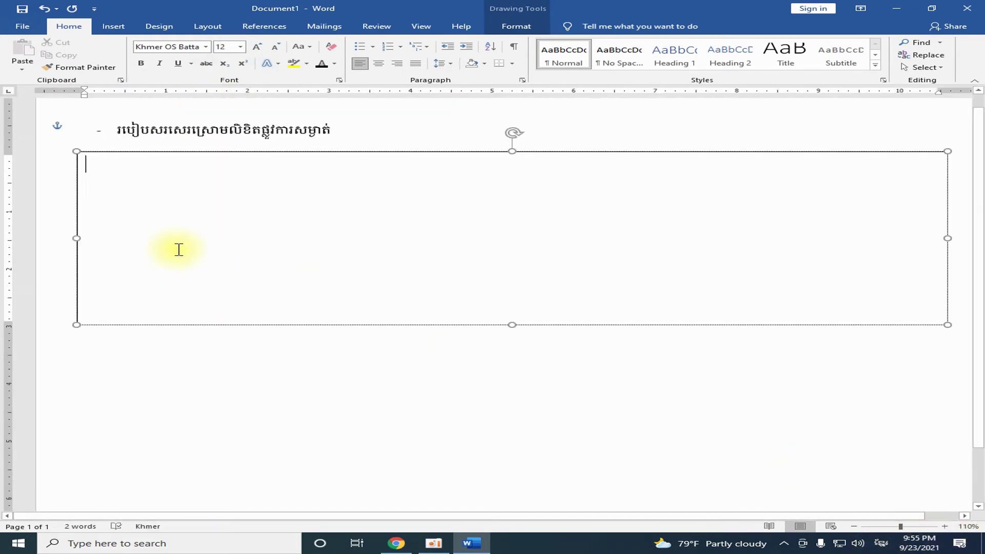
Step: Type the lines "សាលាខេត្តបាត់ដំបង" and "លេខ....................", then start a tab-indented third line
text(សាលាខេត្តបាត់ដំបង)
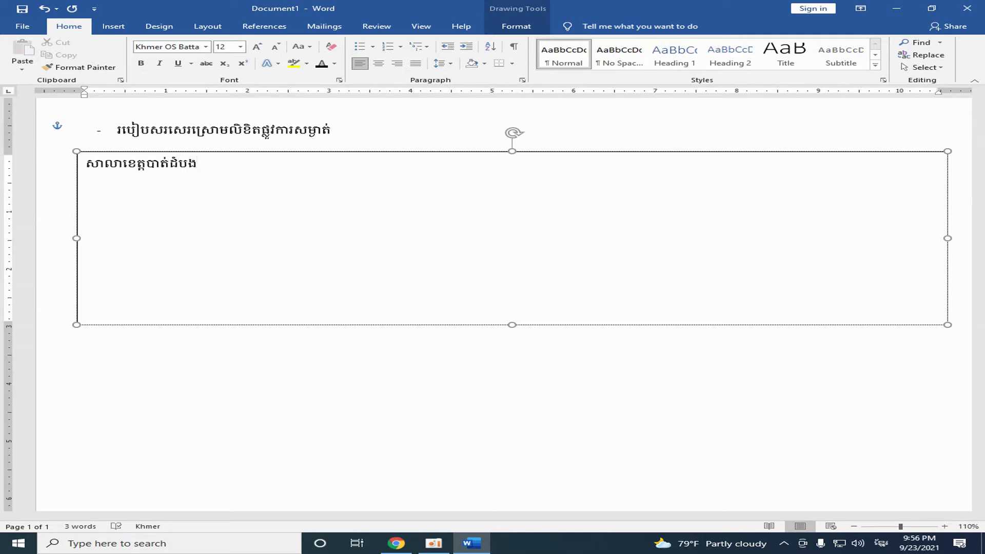
text(លេ)
key(BackSpace)
text(ៈ)
text(.)
text(ខ)
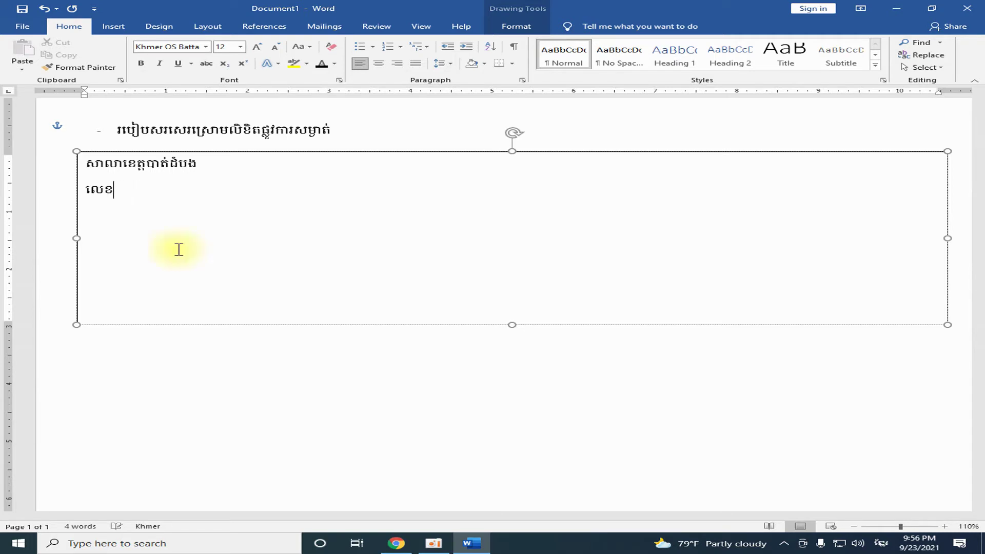
text(.......)
key(BackSpace)
key(BackSpace)
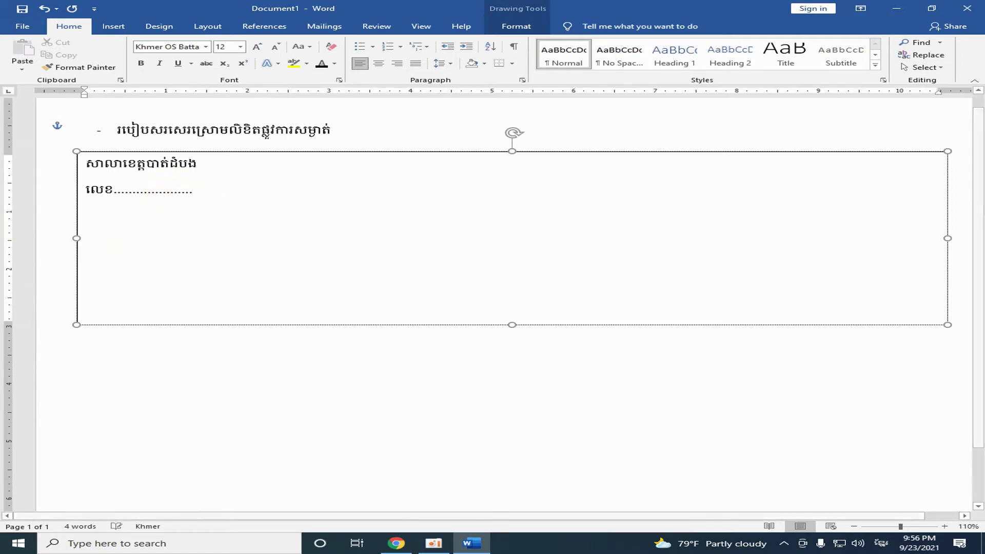
key(Return)
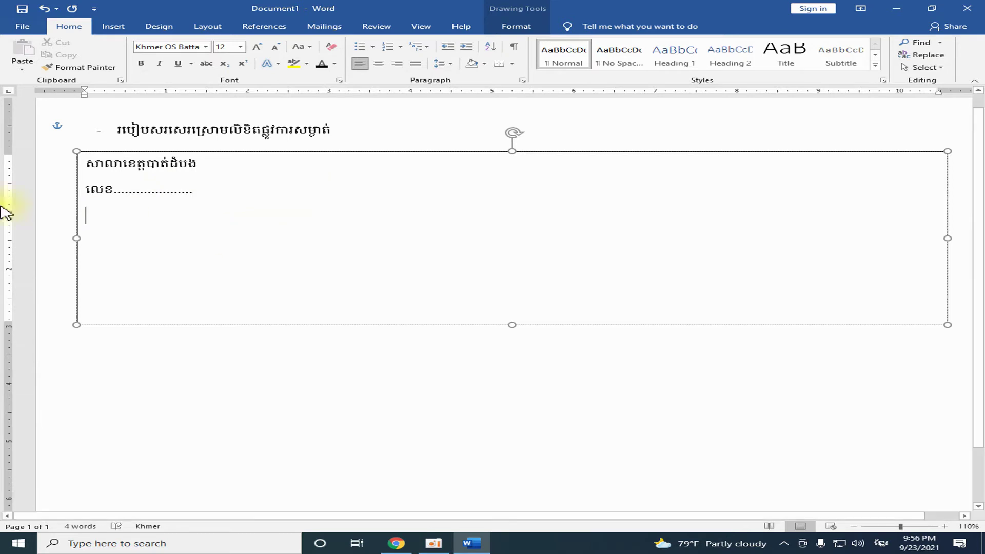
key(Tab)
key(Tab)
key(Tab)
key(Tab)
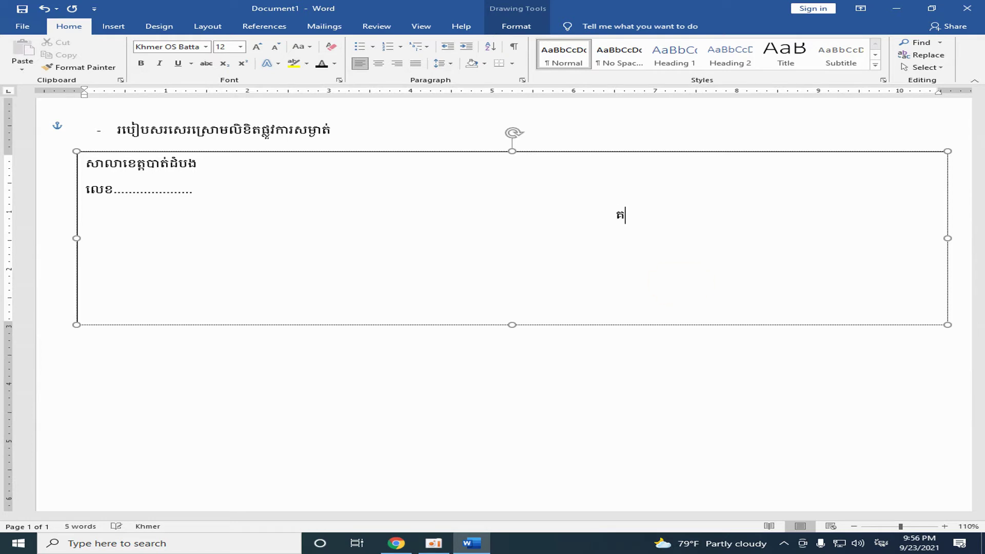
Step: Type គោរពជូន with a single underline, then turn underline off and start a new line
text(ោ)
text(រព)
text(ជូន)
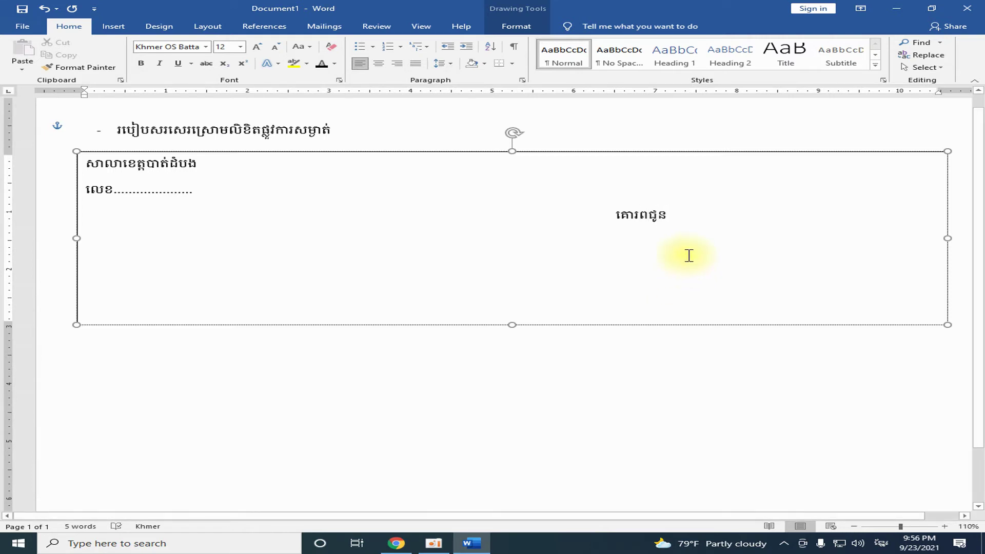
drag(612, 215, 667, 214)
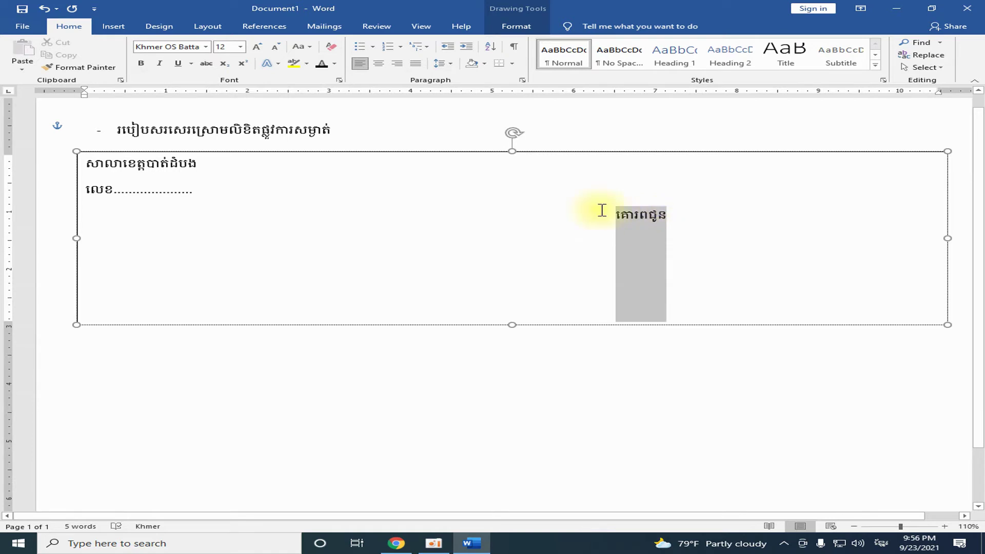
click(191, 63)
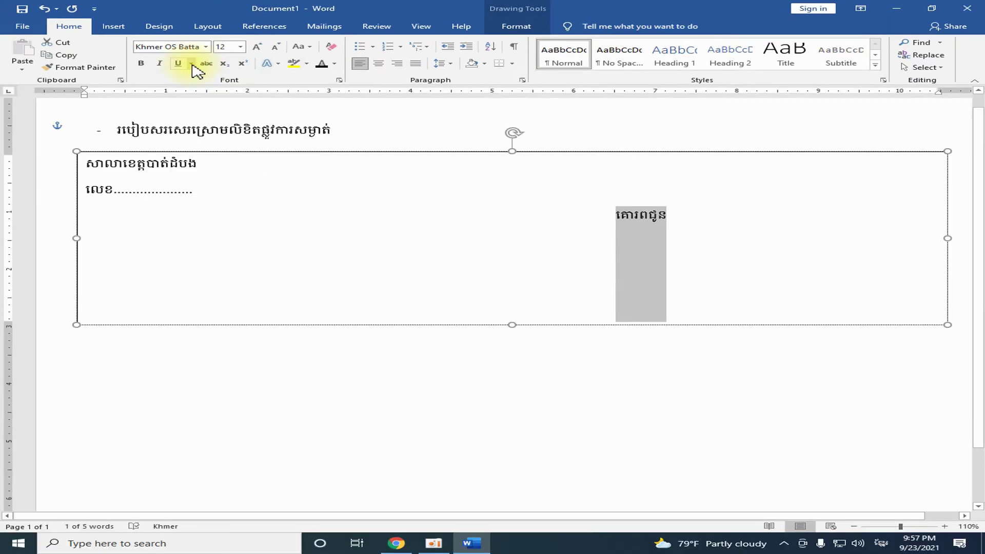
click(176, 67)
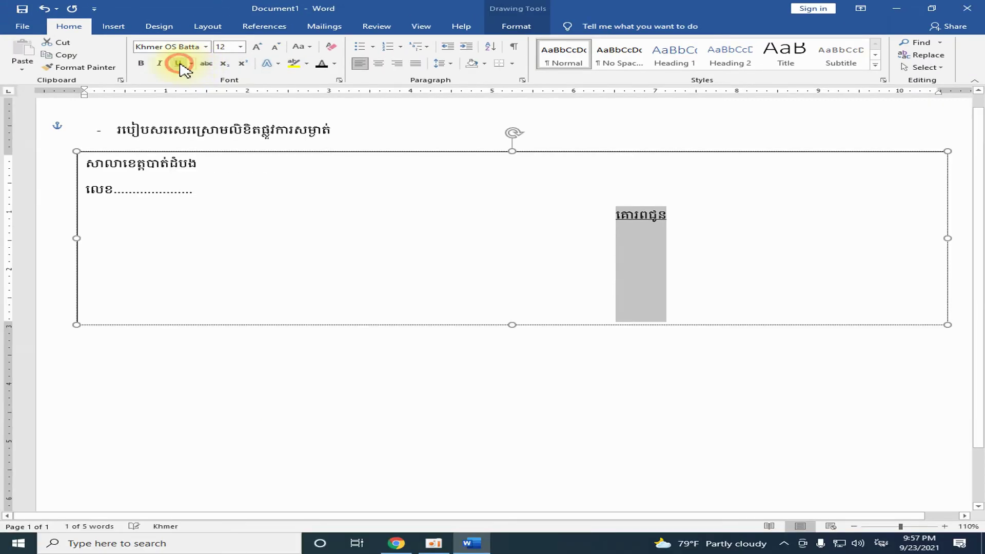
click(674, 217)
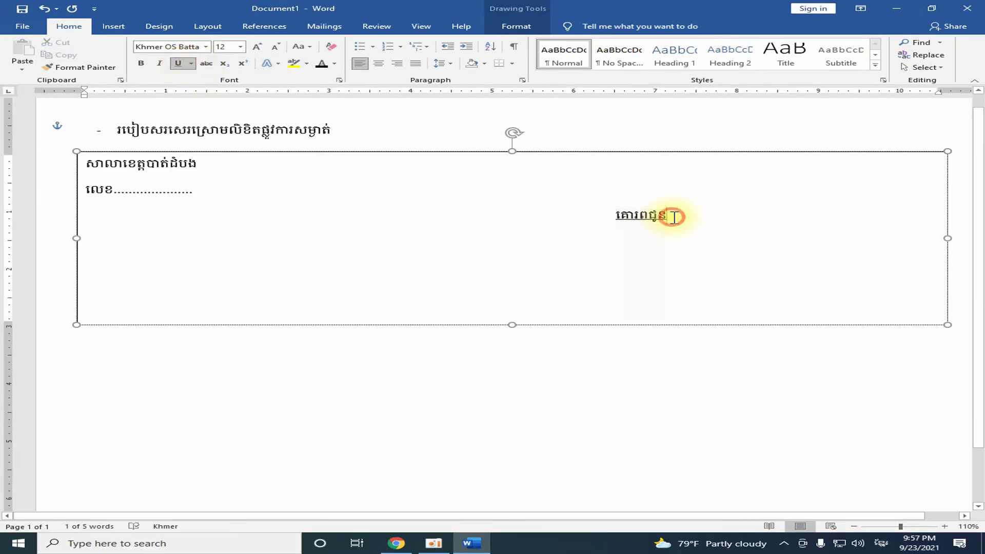
click(177, 64)
key(Return)
text(លោក)
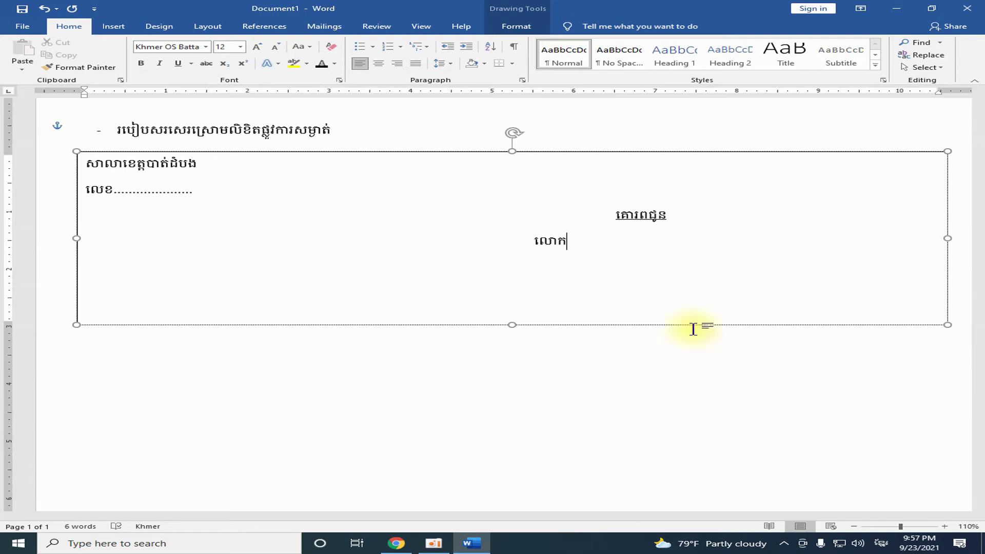
Step: Add a dotted blank after លោក, then begin a double-tab-indented ក្រាផ្លូវការ line
text(.)
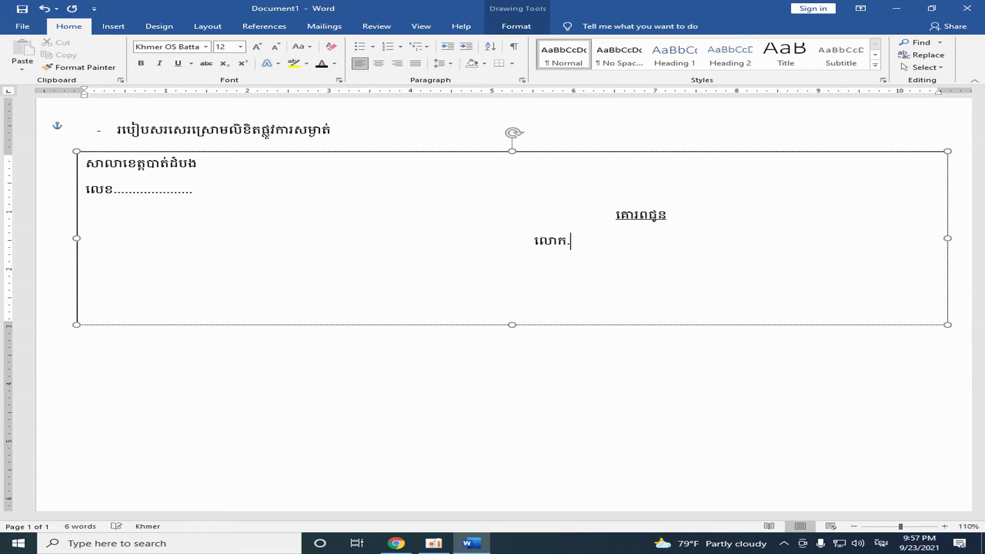
text(.................................................)
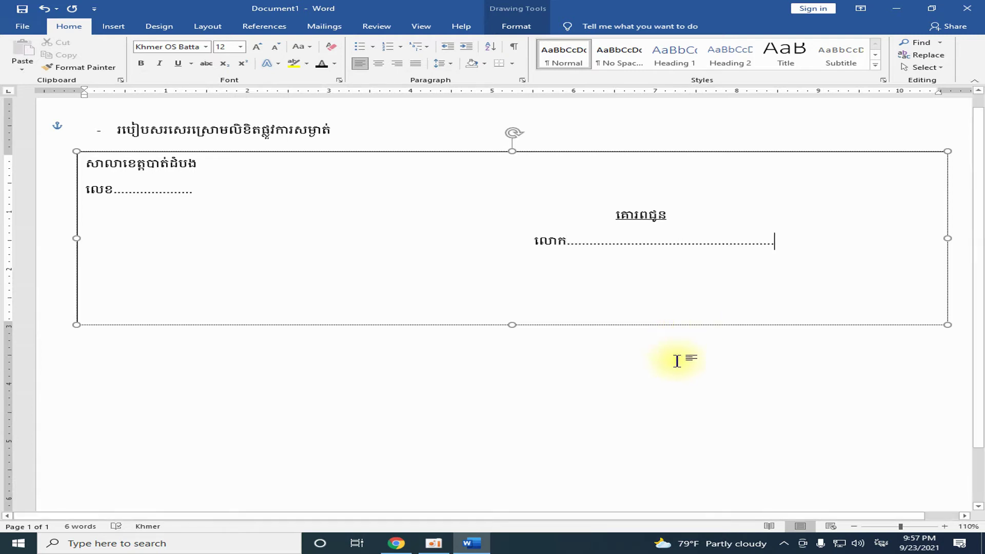
key(Return)
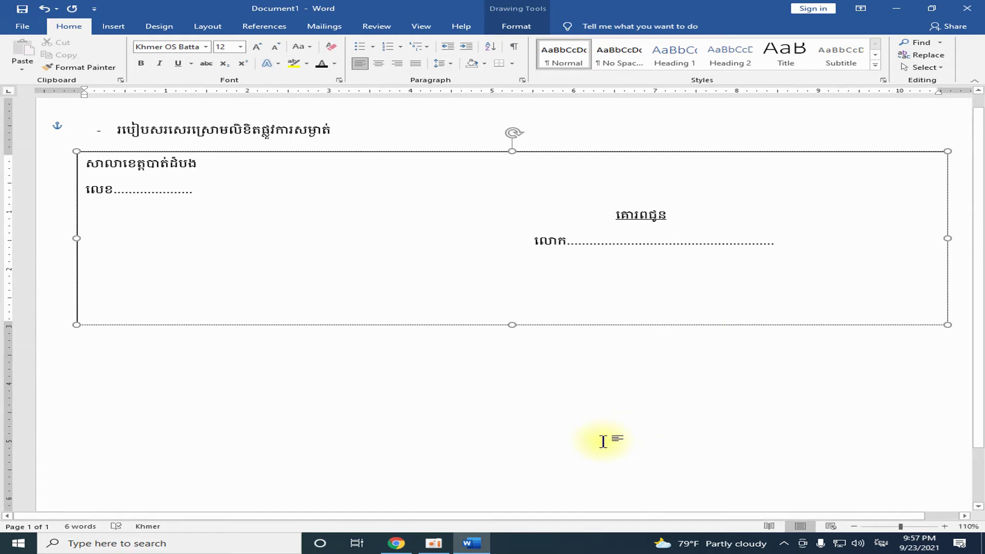
key(Tab)
key(Tab)
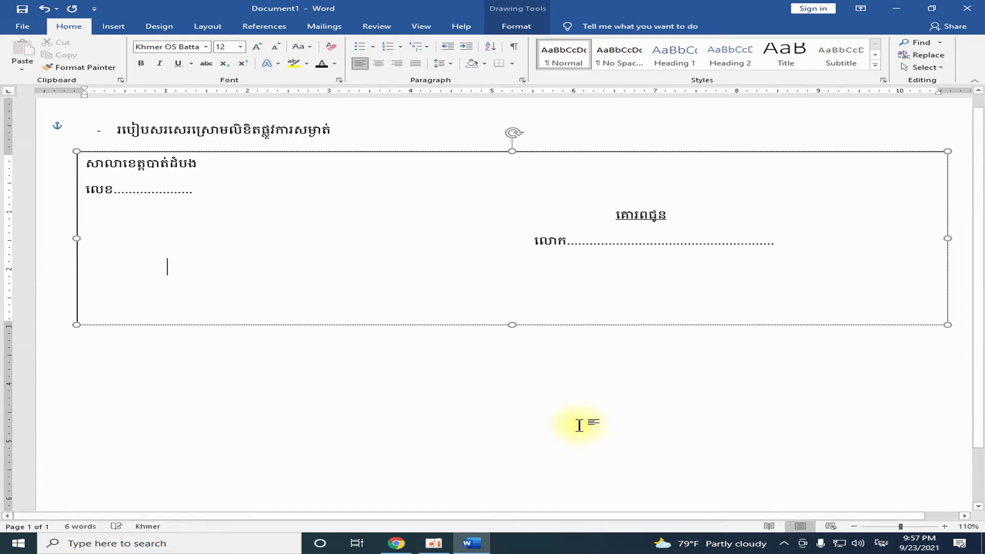
key(Tab)
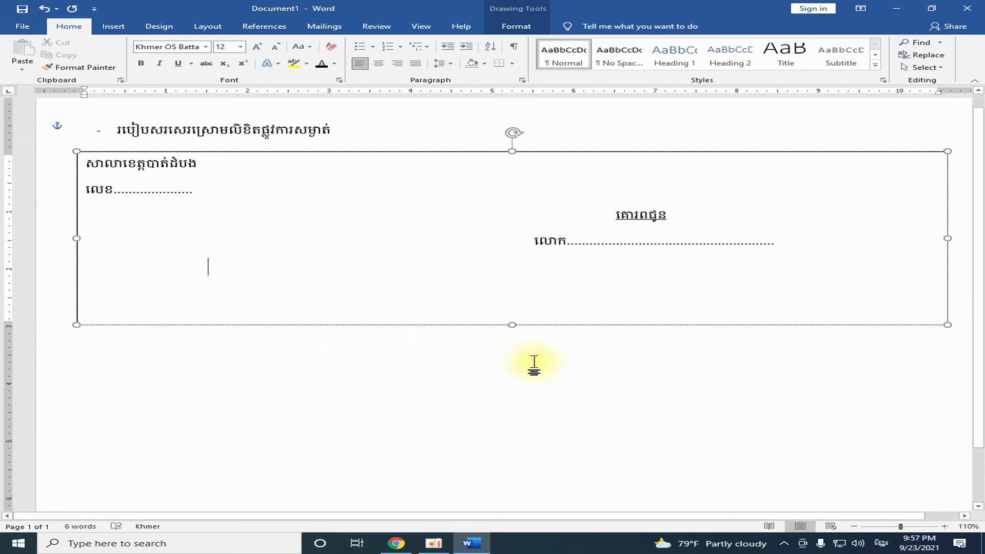
text(ត្រា)
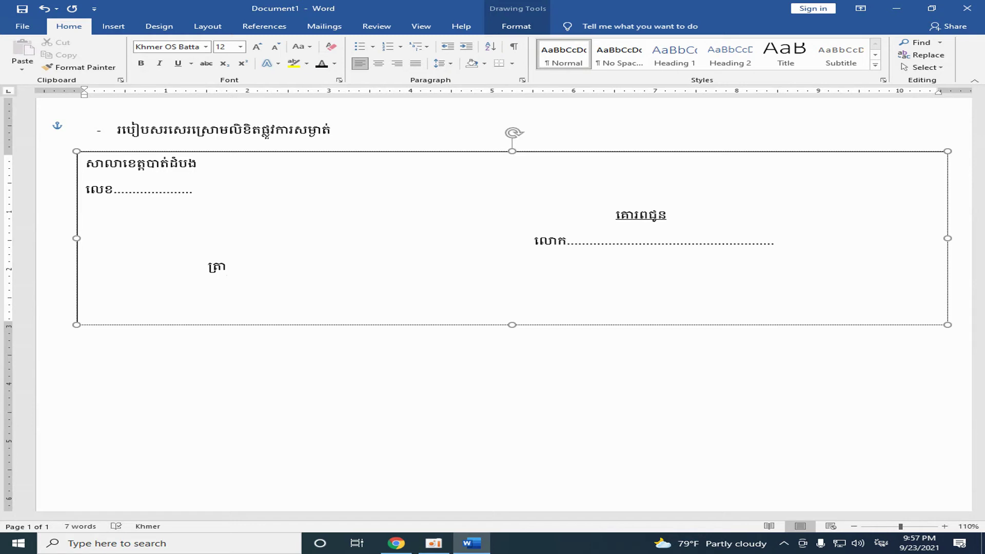
text(ផ្ល)
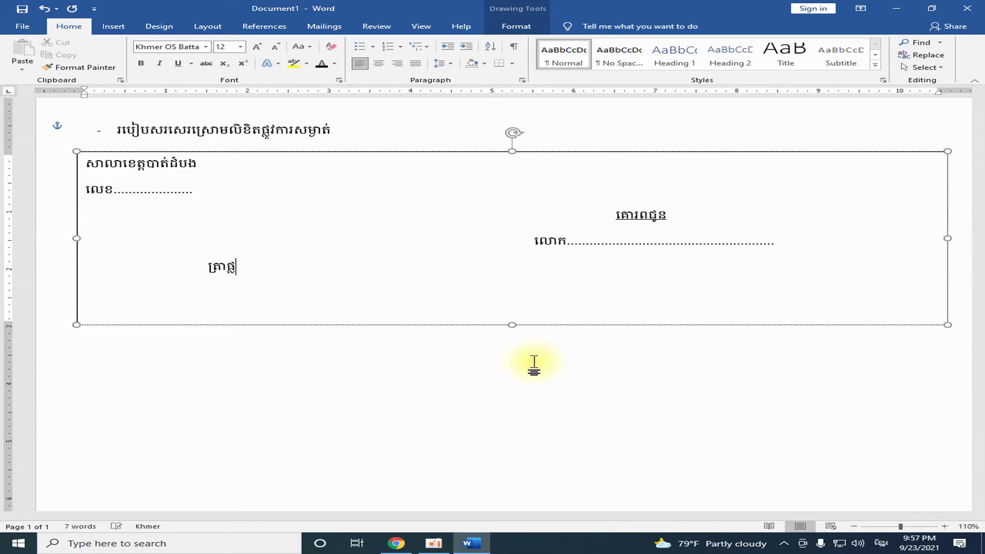
text(ូវការ)
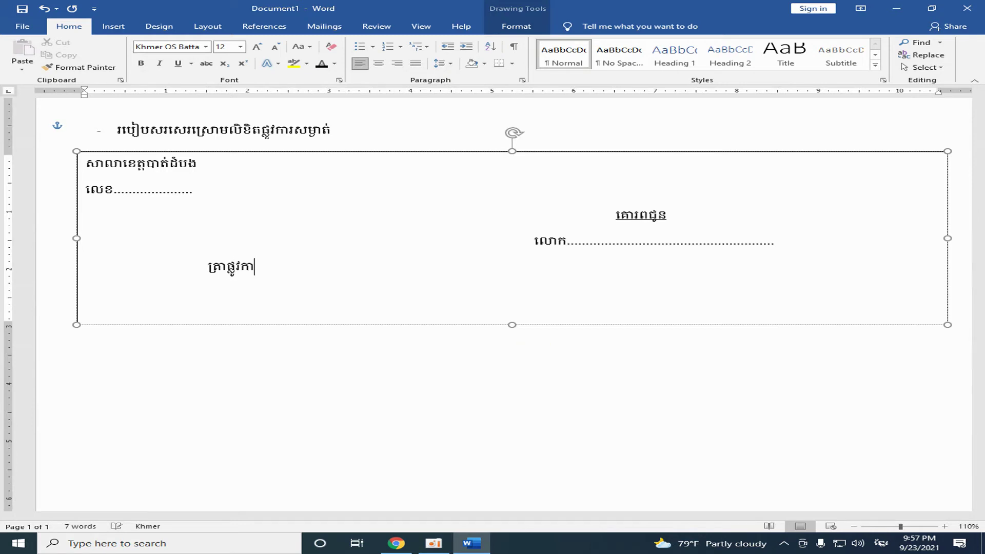
Step: Apply Remove Space After Paragraph to all the text inside the box
click(398, 346)
drag(84, 162, 678, 300)
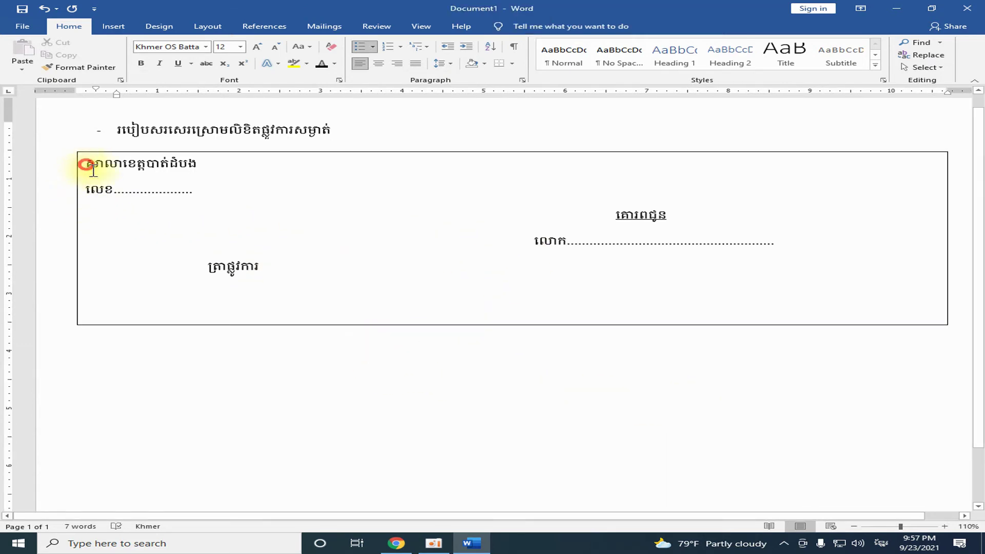
click(447, 64)
click(460, 77)
click(450, 63)
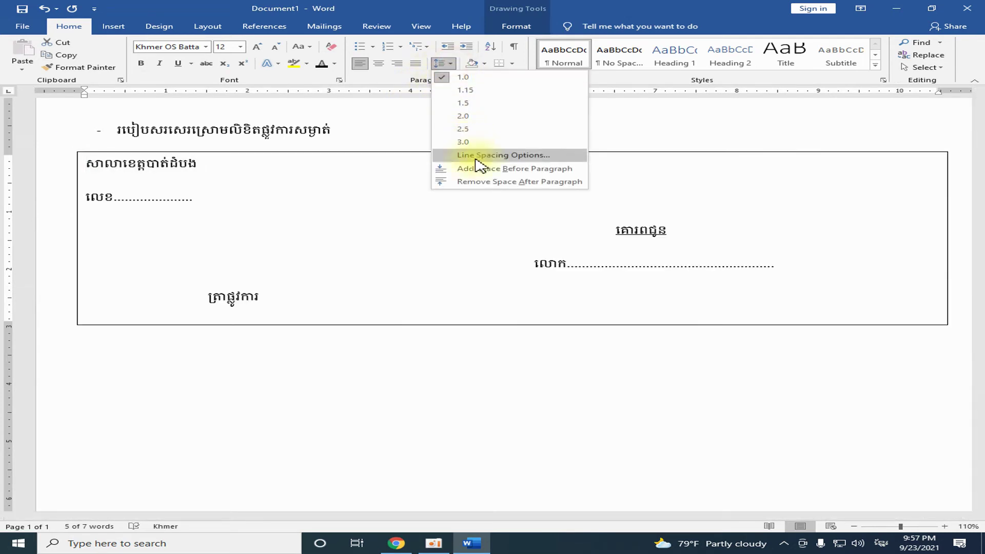
click(476, 185)
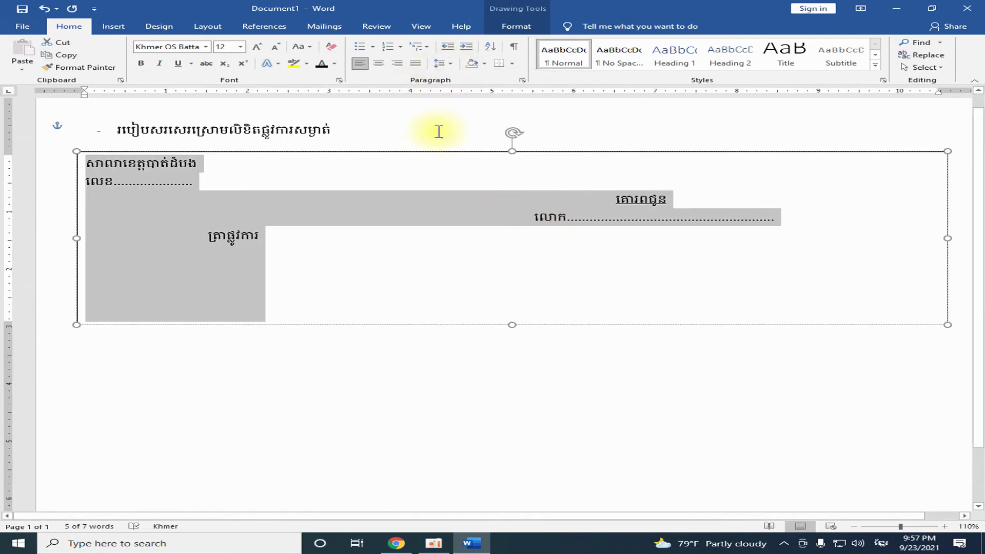
click(414, 240)
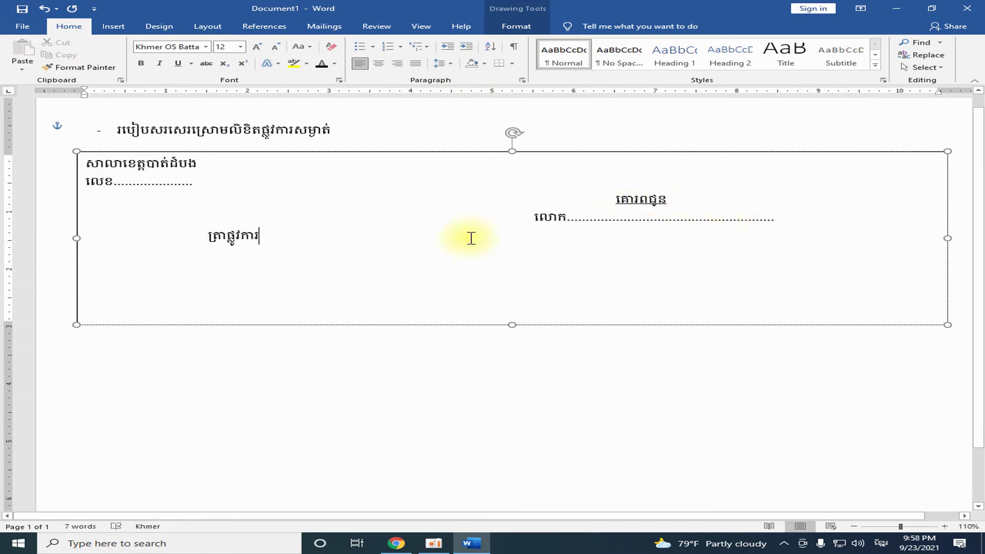
click(85, 163)
drag(95, 169, 744, 274)
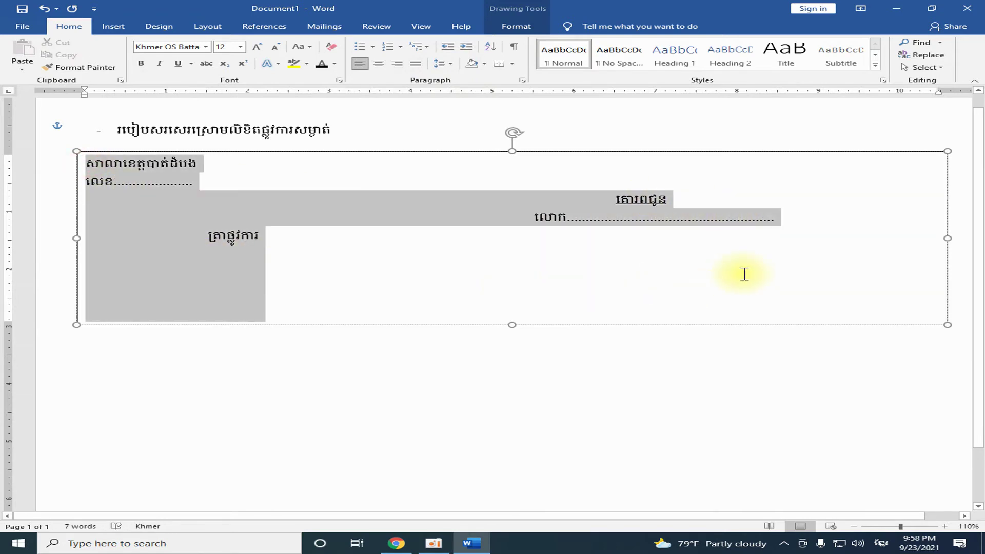
click(362, 198)
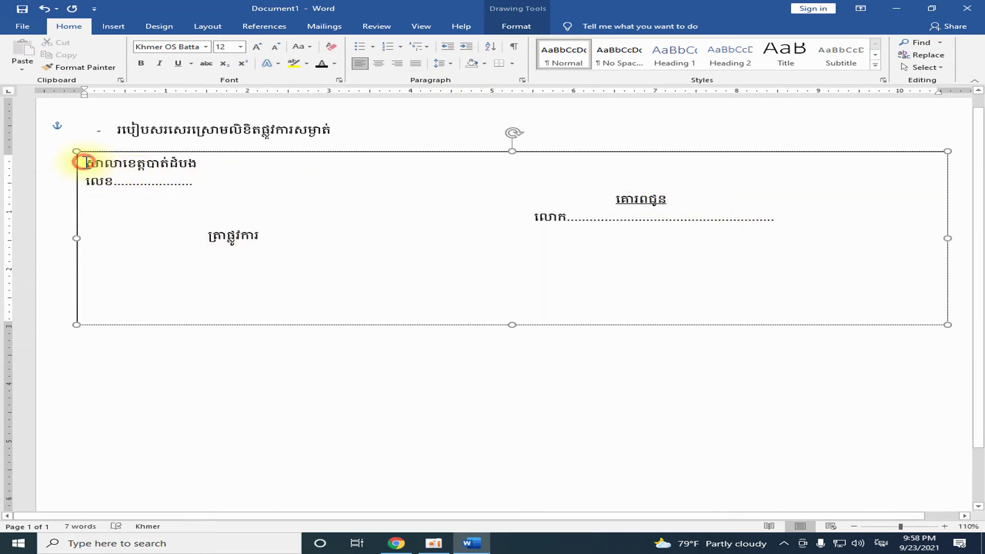
Step: Add a blank line at the top of the box and indent the first two header lines
key(Return)
click(89, 179)
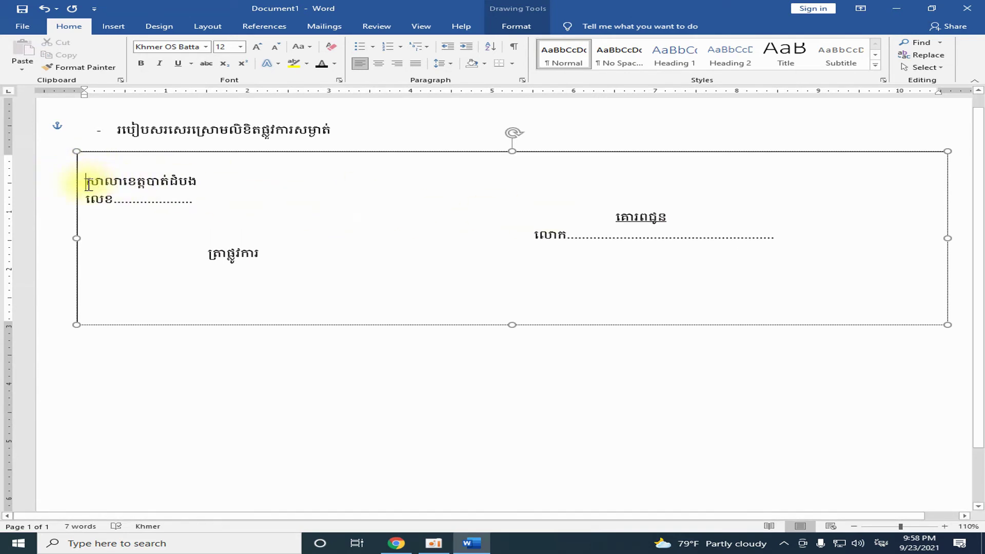
key(Tab)
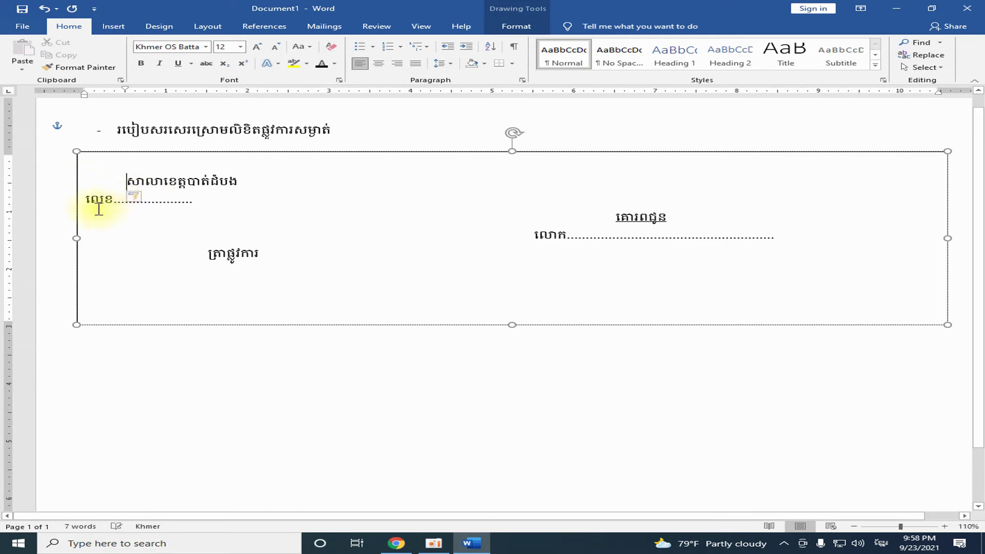
click(85, 199)
key(Tab)
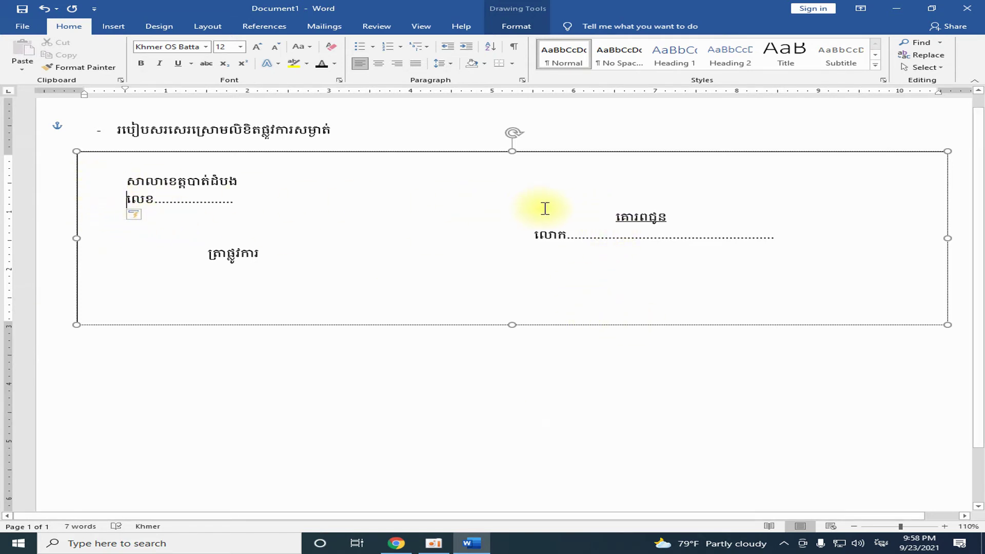
Step: Tab គោរពជូន and the dotted លោក line further to the right
click(581, 215)
key(Tab)
click(510, 238)
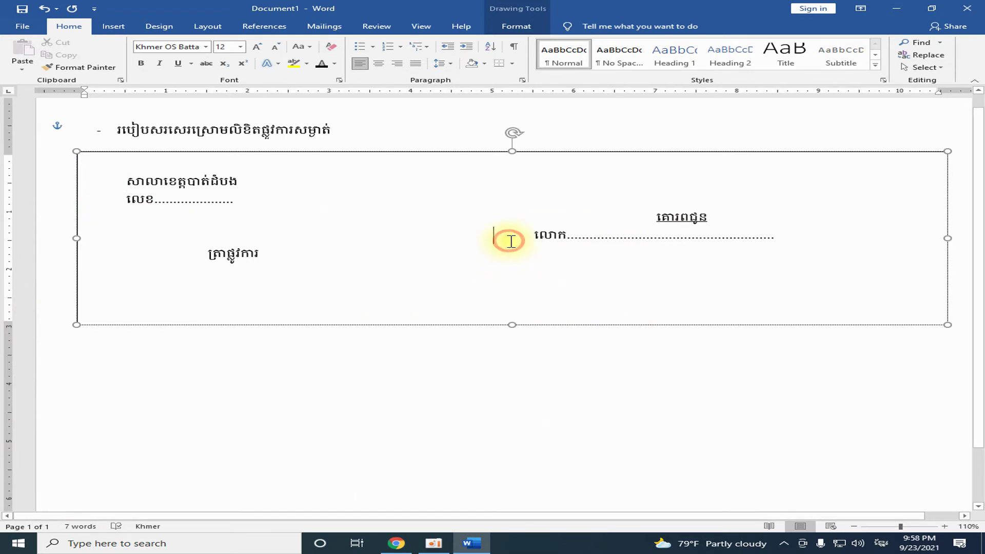
key(Tab)
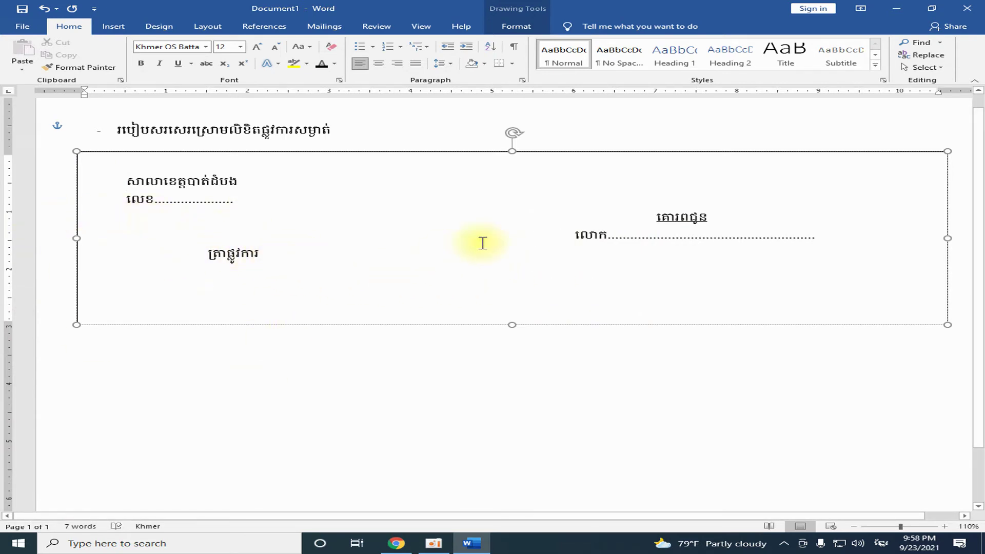
click(496, 237)
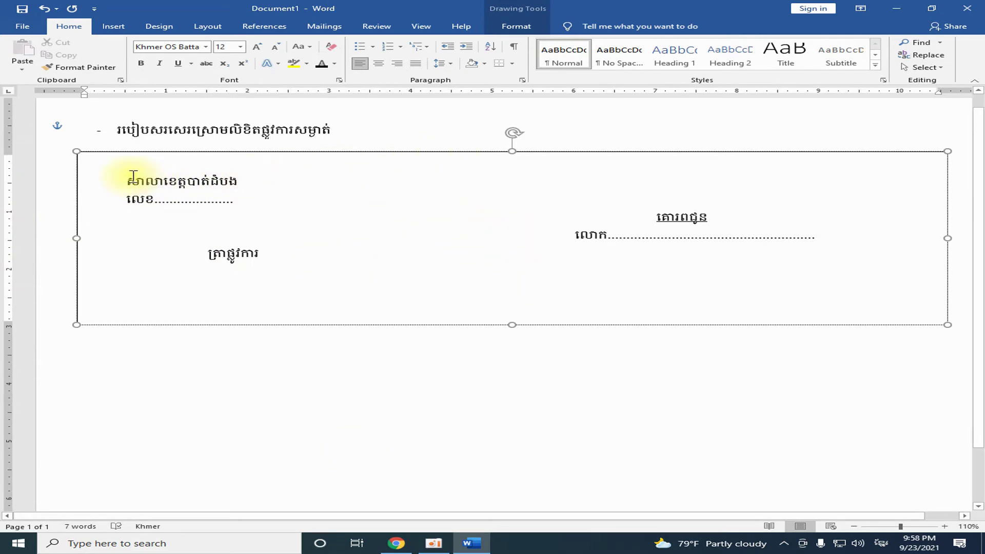
Step: Apply 1.15 line spacing to all the Khmer header text in the box
drag(131, 179, 709, 281)
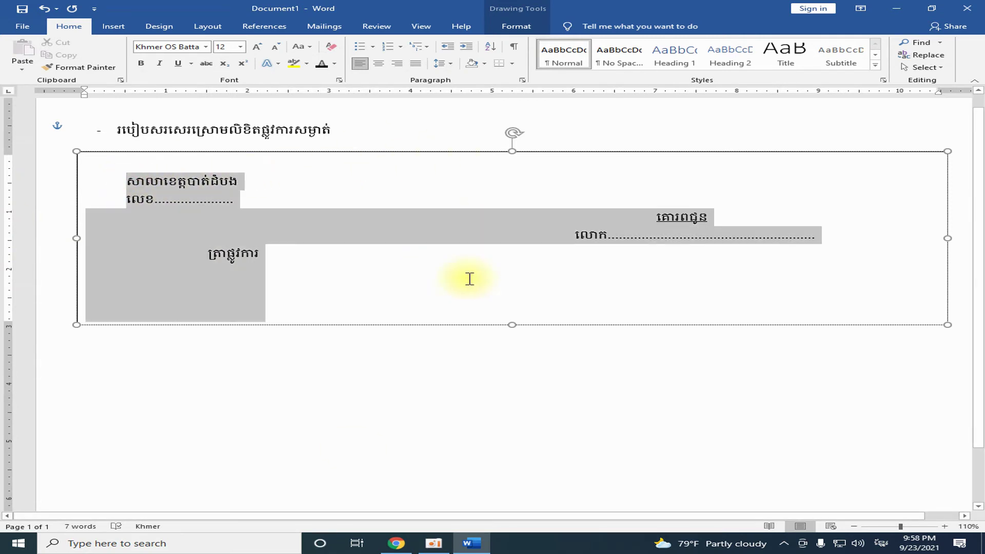
click(440, 63)
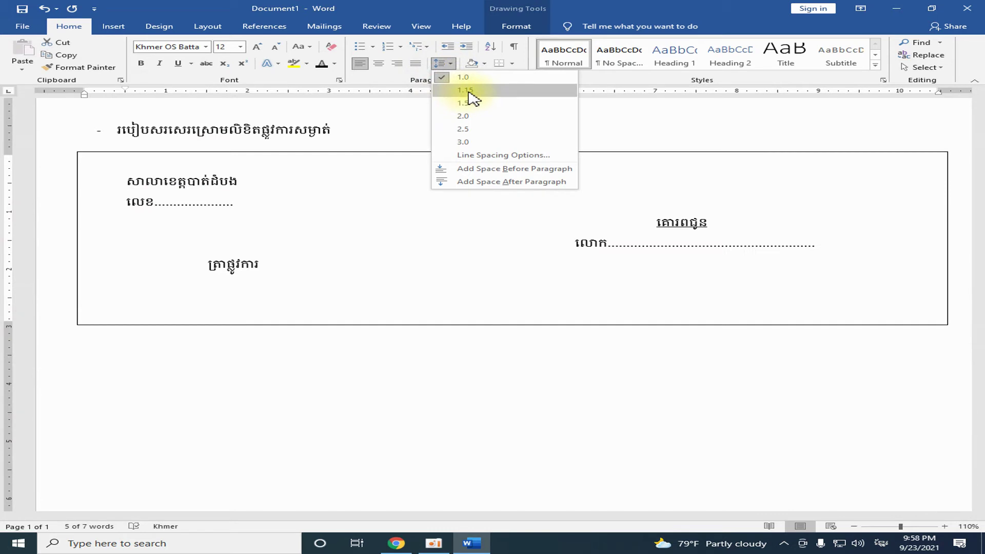
click(470, 90)
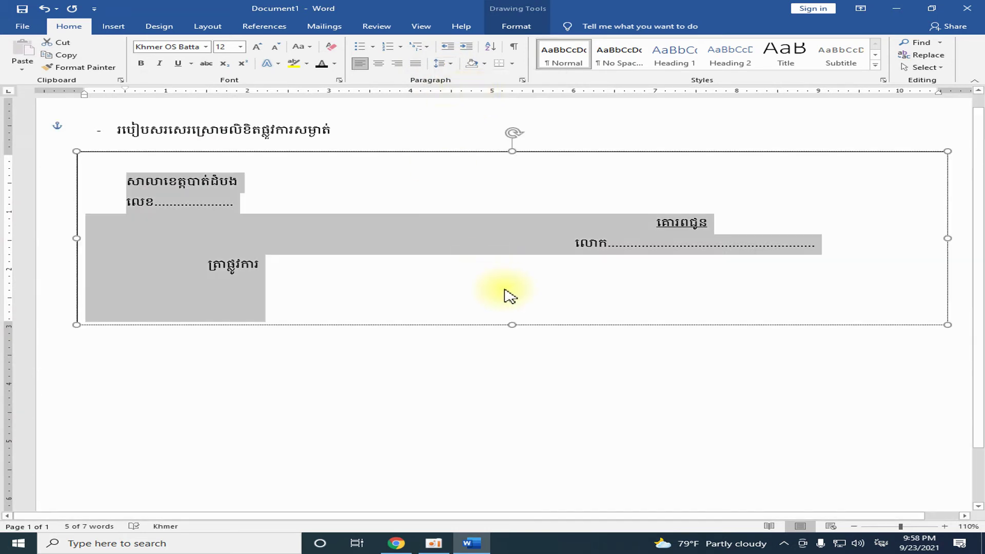
click(502, 291)
click(472, 354)
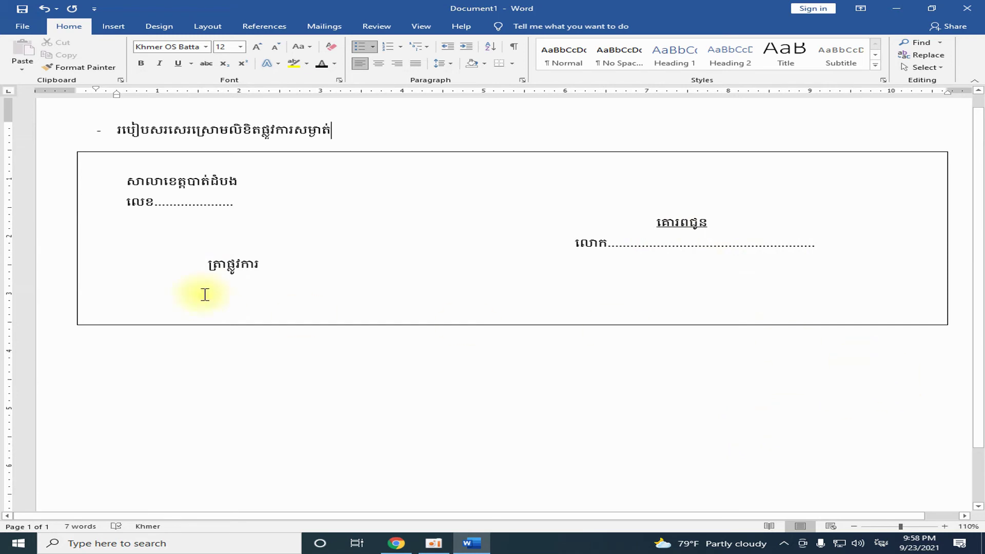
Step: Set the bordered box's Shape Outline weight to 1½ pt
click(851, 152)
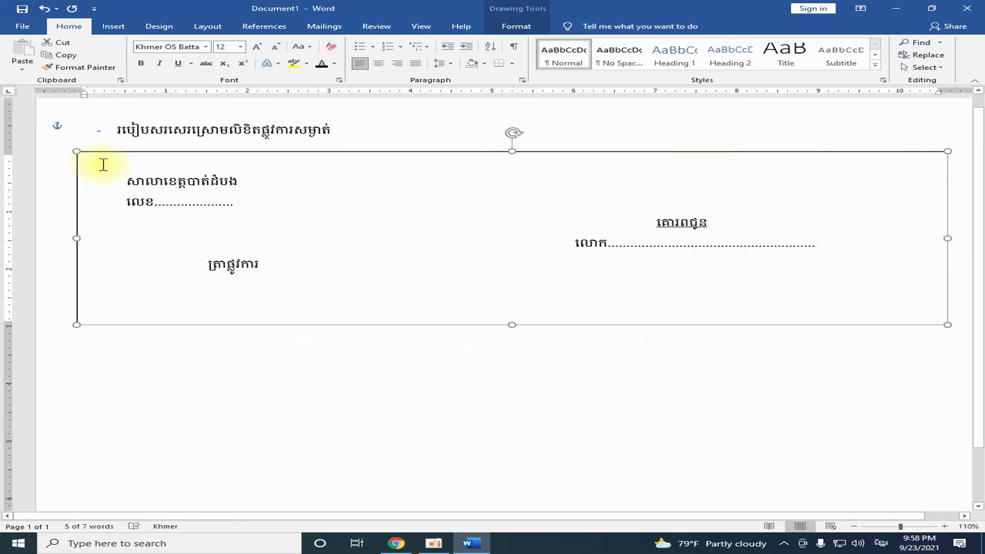
click(516, 28)
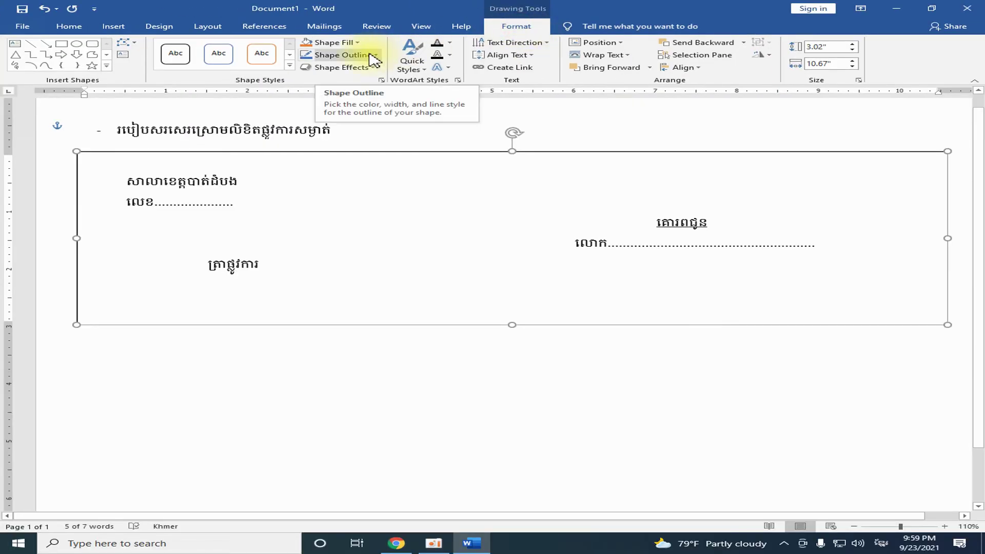
click(371, 55)
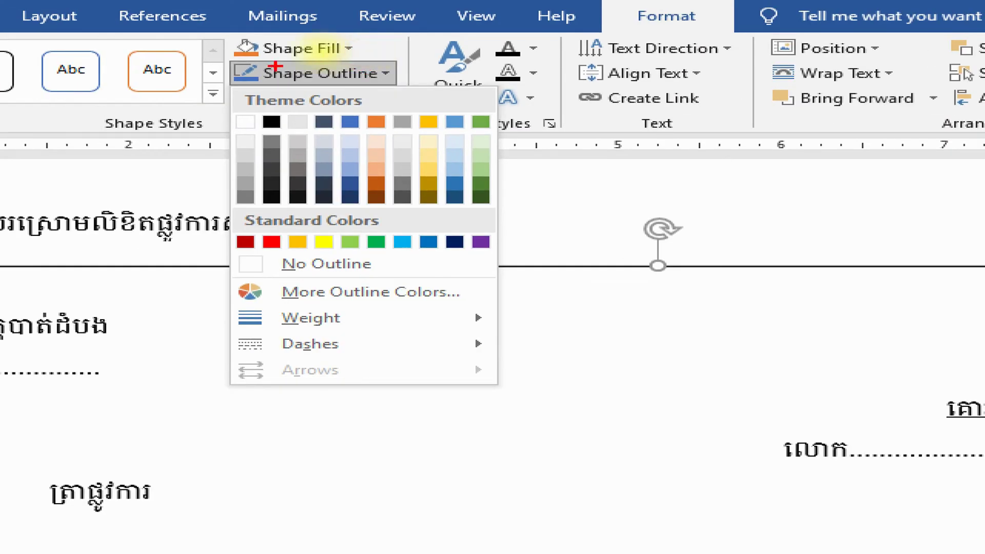
click(295, 48)
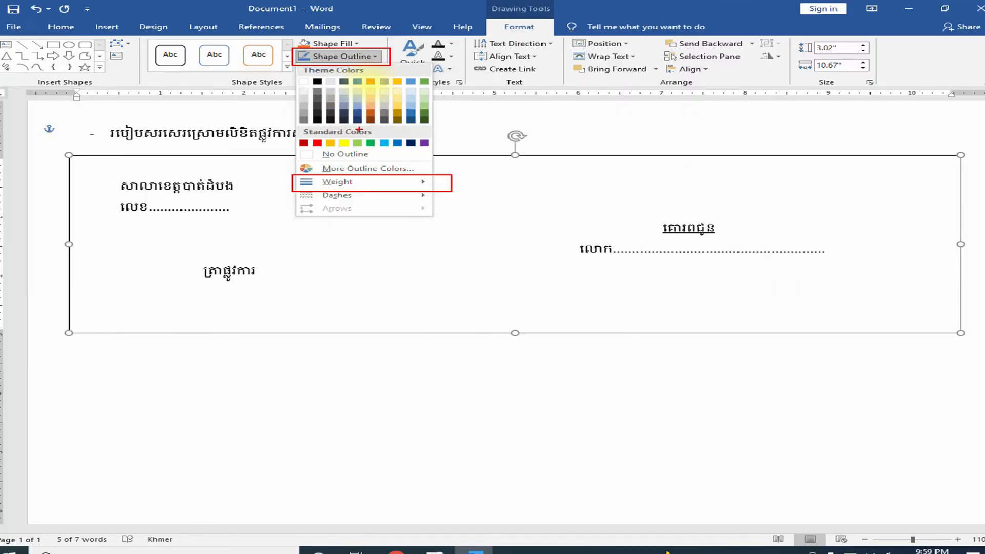
click(374, 57)
click(375, 56)
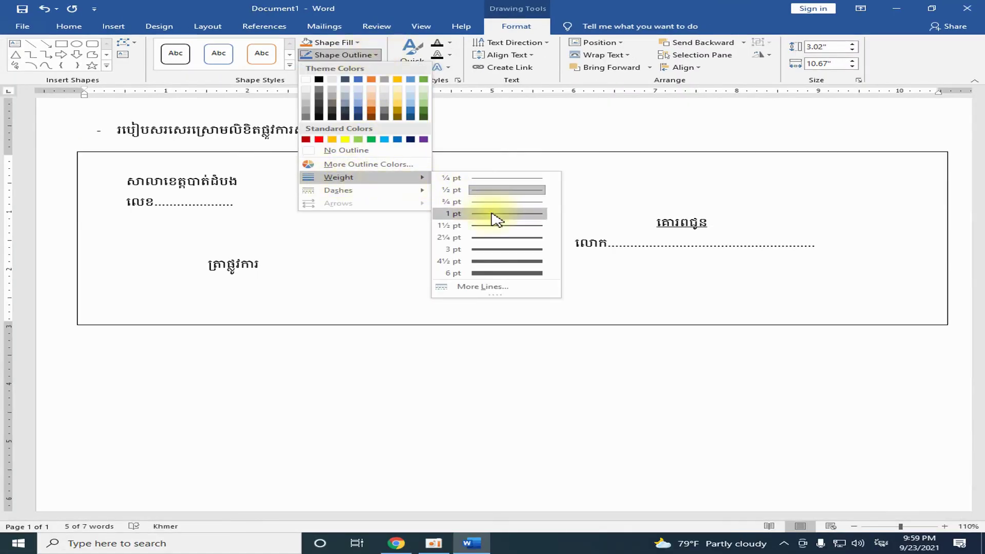
mouse_move(311, 318)
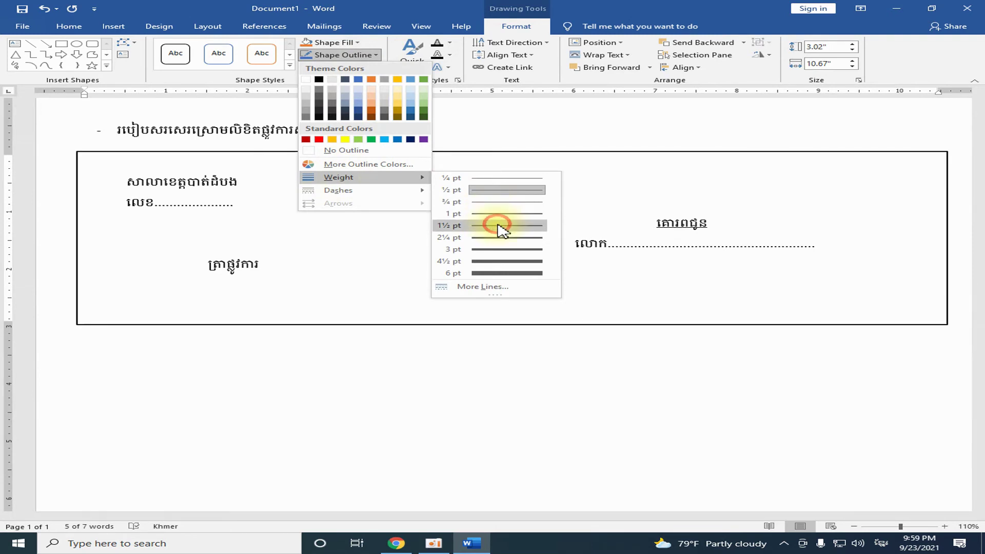
click(499, 226)
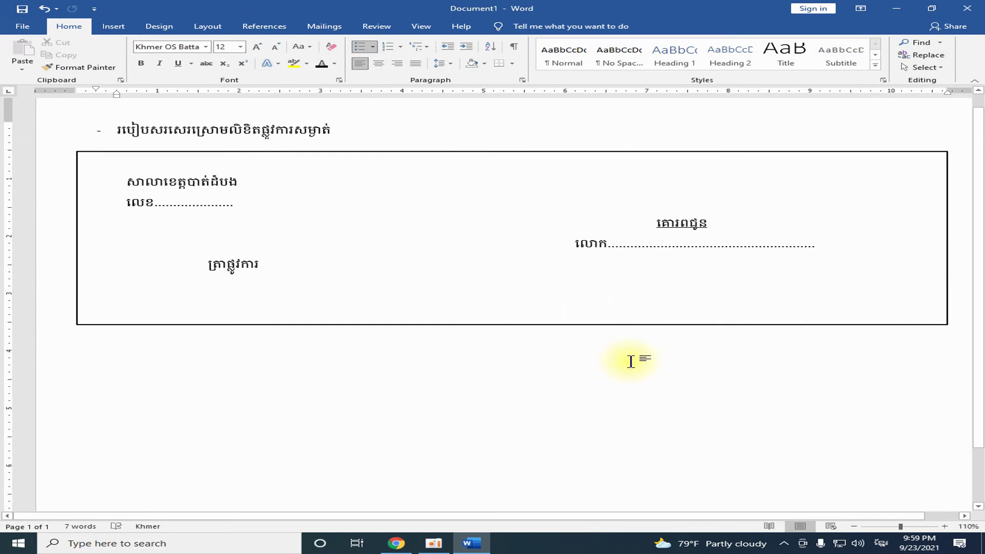
Step: Change the font of the word គោរពជូន to Khmer OS Muol
drag(655, 223, 714, 222)
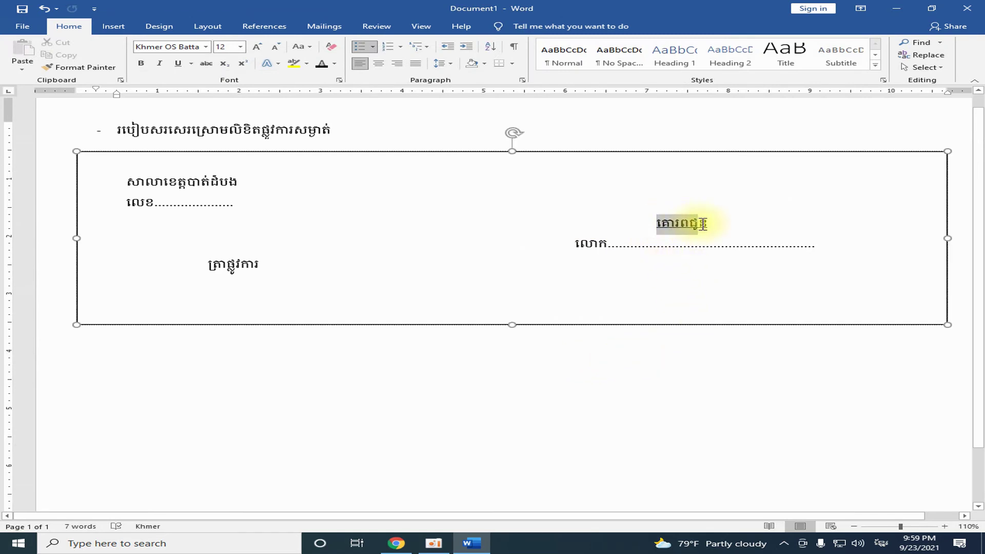
click(69, 26)
click(205, 47)
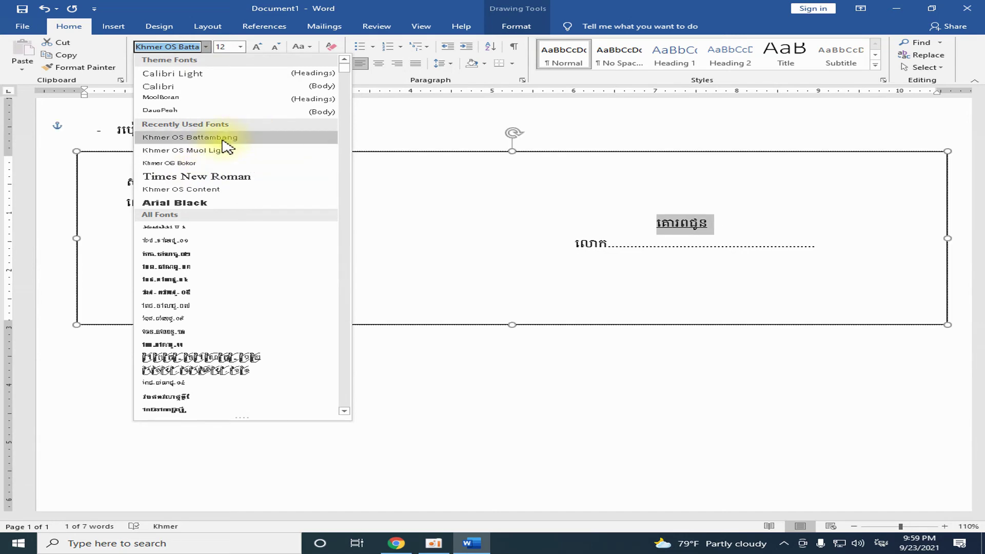
click(345, 81)
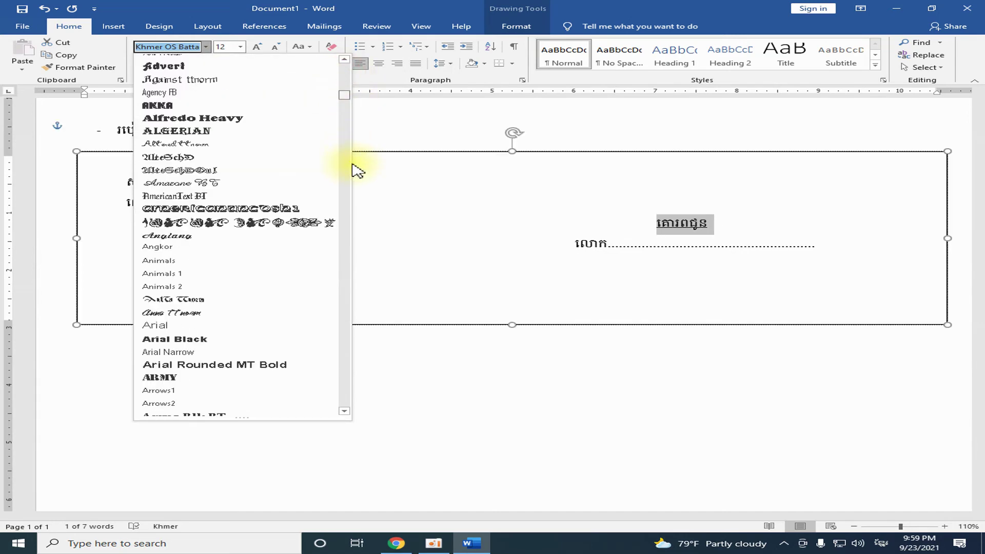
drag(344, 94, 340, 235)
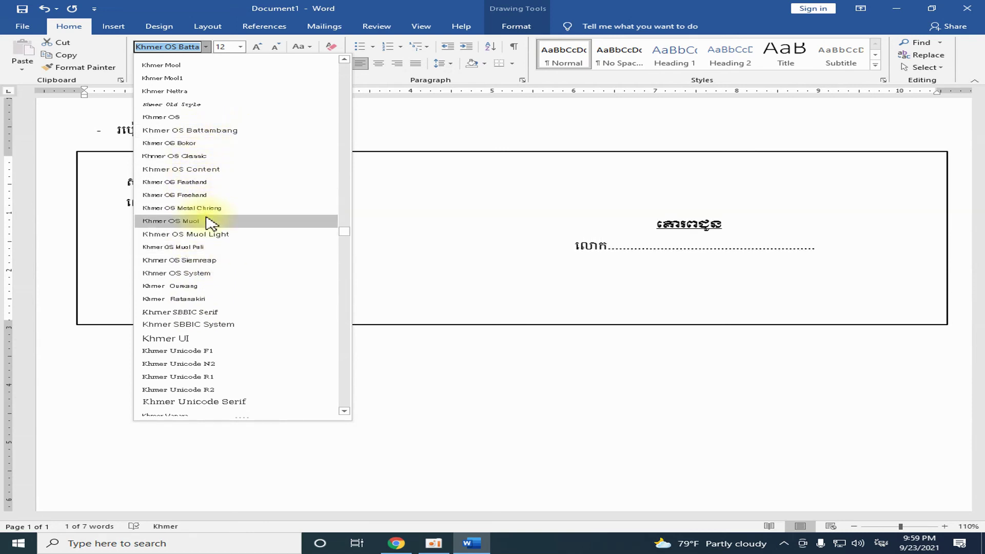
click(211, 235)
click(539, 261)
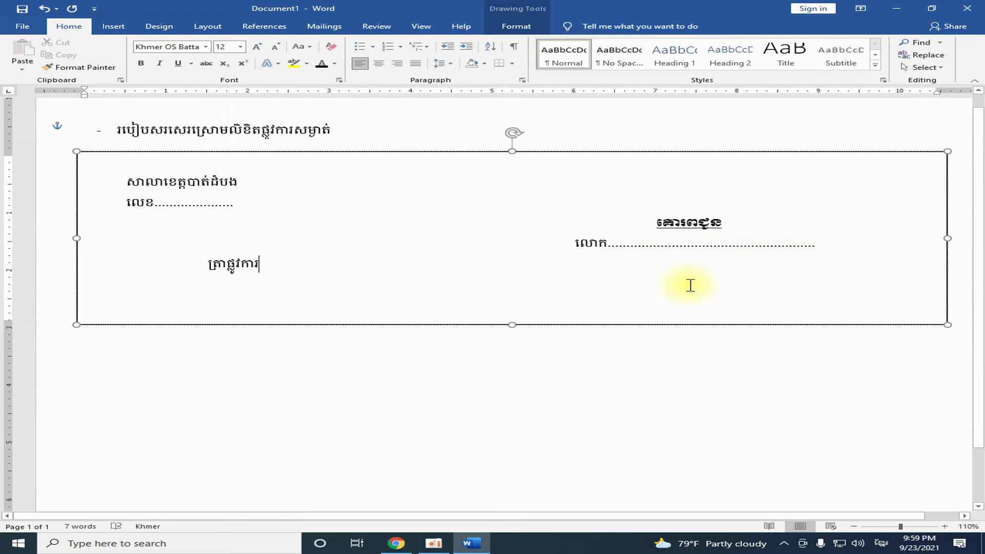
click(599, 349)
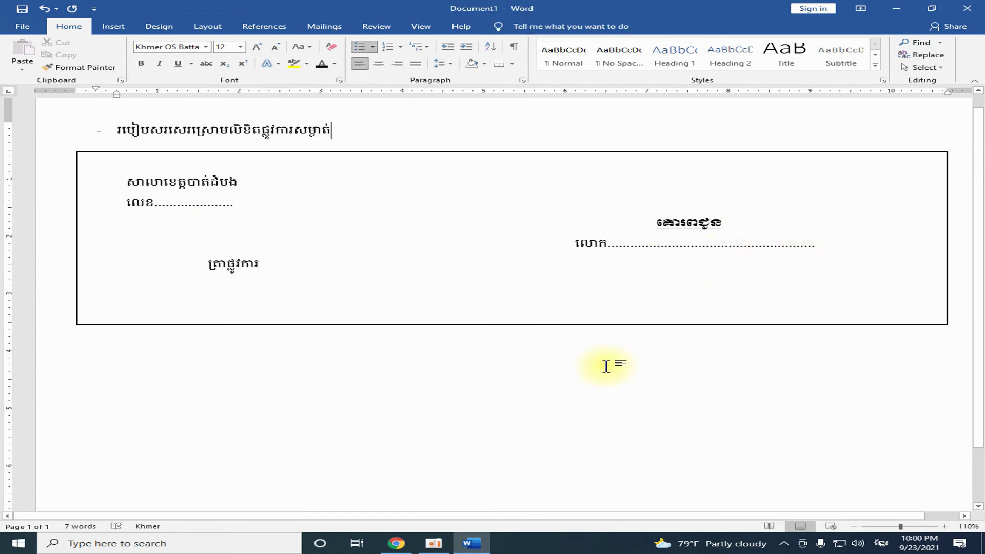
Step: At 90% zoom, drag the box's bottom edge up slightly toward the ក្រាផ្លូវការ line
scroll(606, 365, up, 1)
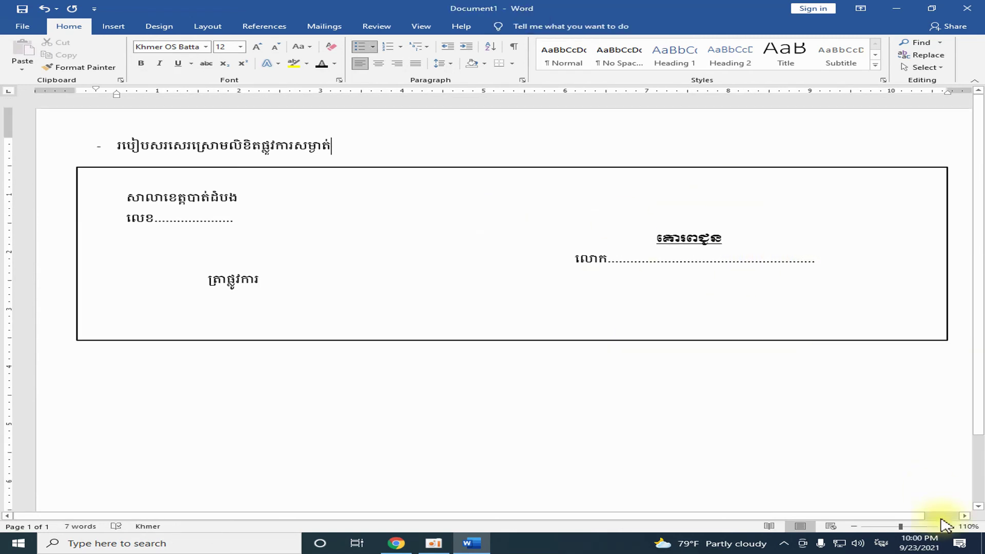
click(855, 527)
click(855, 526)
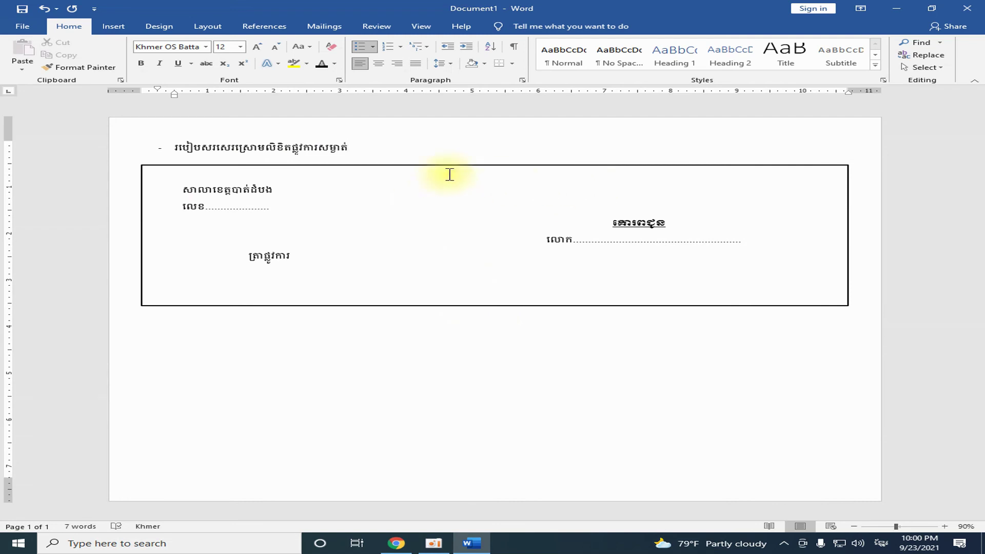
click(480, 305)
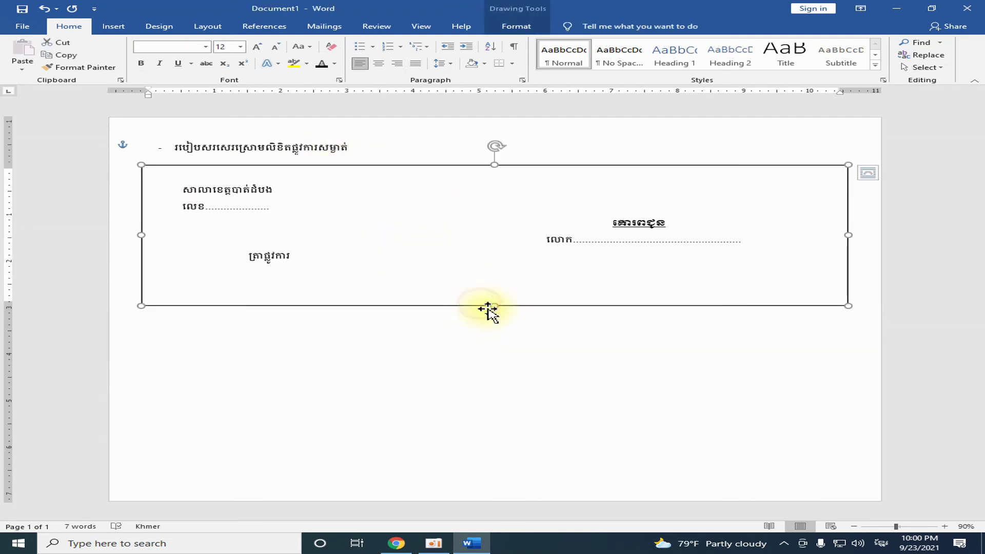
mouse_move(493, 305)
mouse_down()
mouse_move(494, 363)
mouse_move(495, 288)
mouse_move(494, 298)
mouse_up()
click(502, 352)
click(498, 296)
click(476, 342)
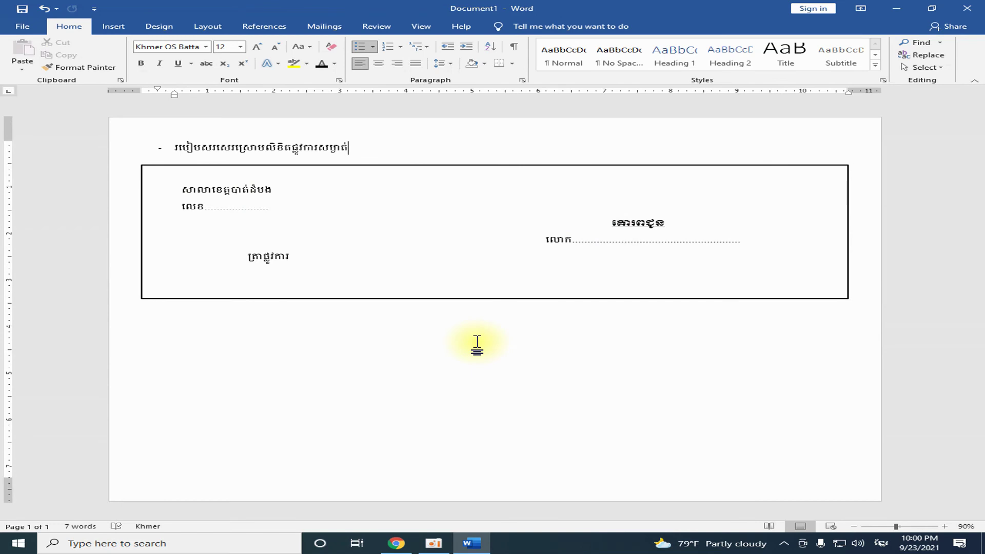
Step: Ctrl+drag a copy of the bordered box below the original and align it underneath
click(512, 296)
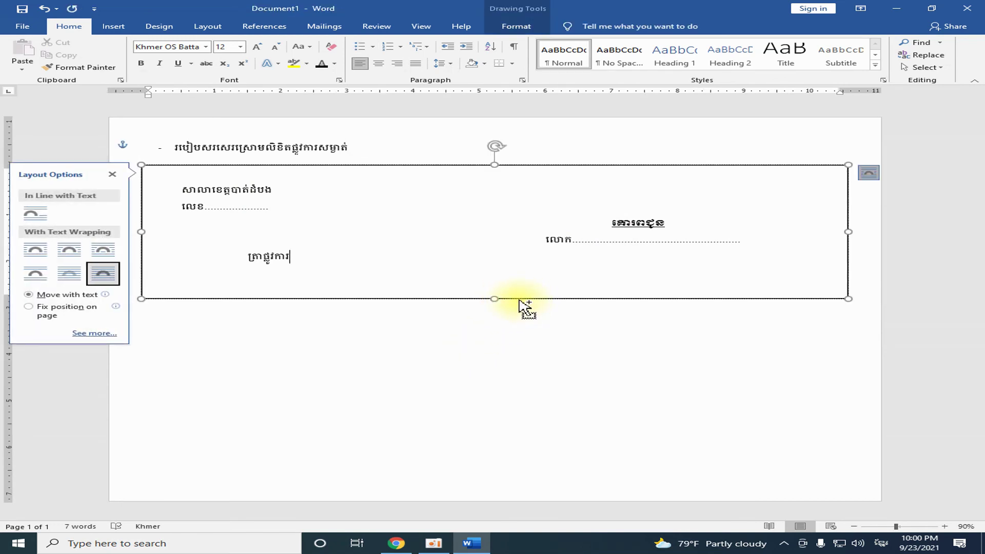
drag(524, 303, 531, 451)
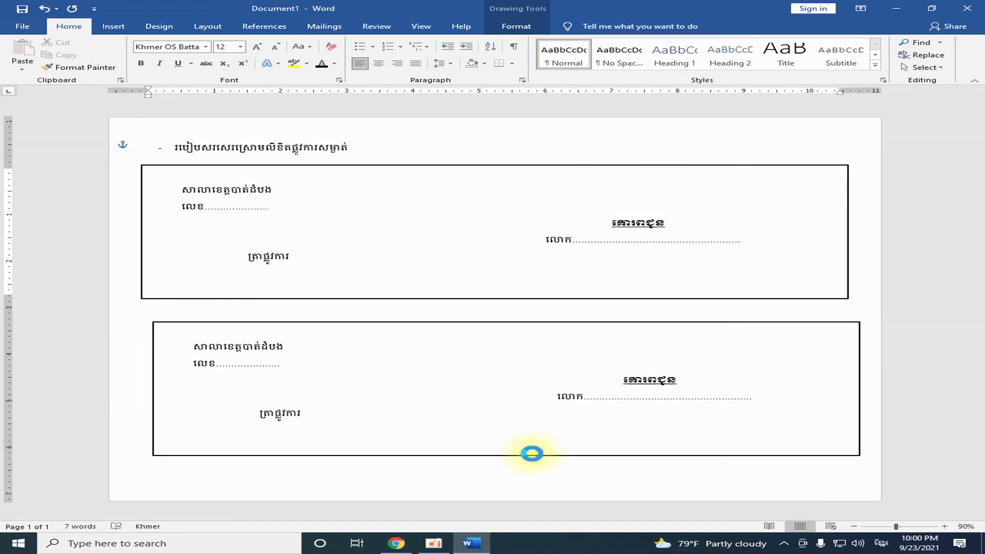
drag(531, 451, 524, 455)
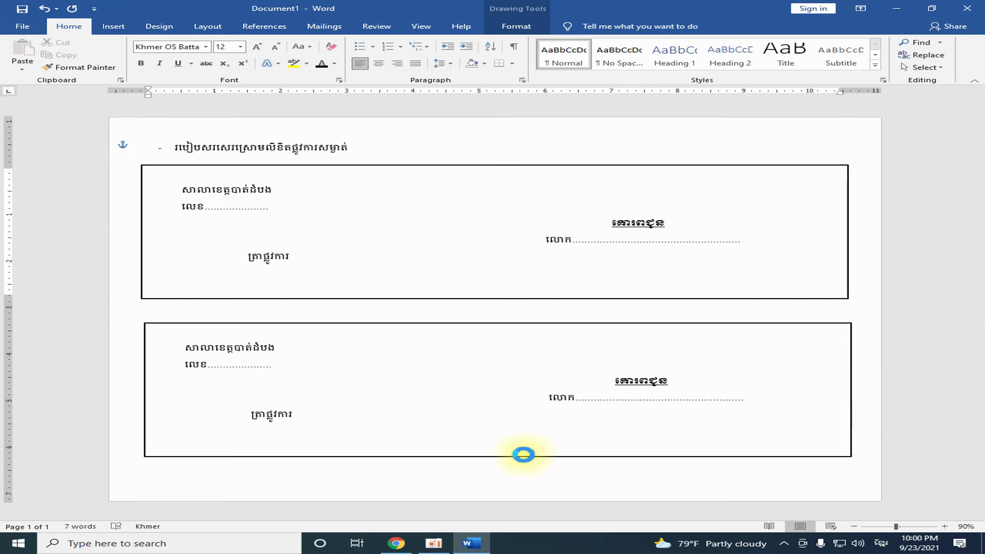
click(785, 483)
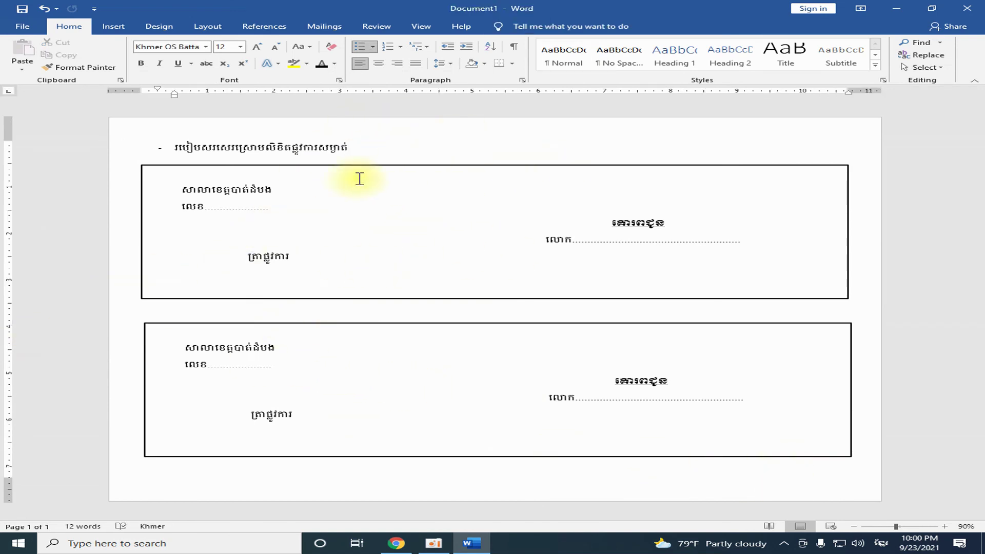
Step: Nudge the lower box with the arrow keys to even the gap, then return to 110% zoom
click(476, 324)
key(Down)
key(Down)
key(Down)
key(Down)
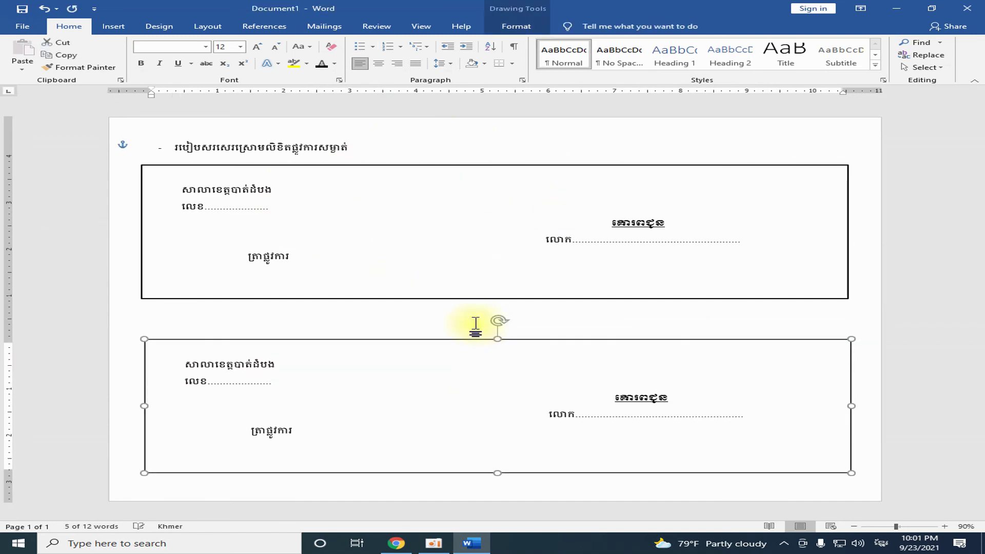
key(Up)
key(Up)
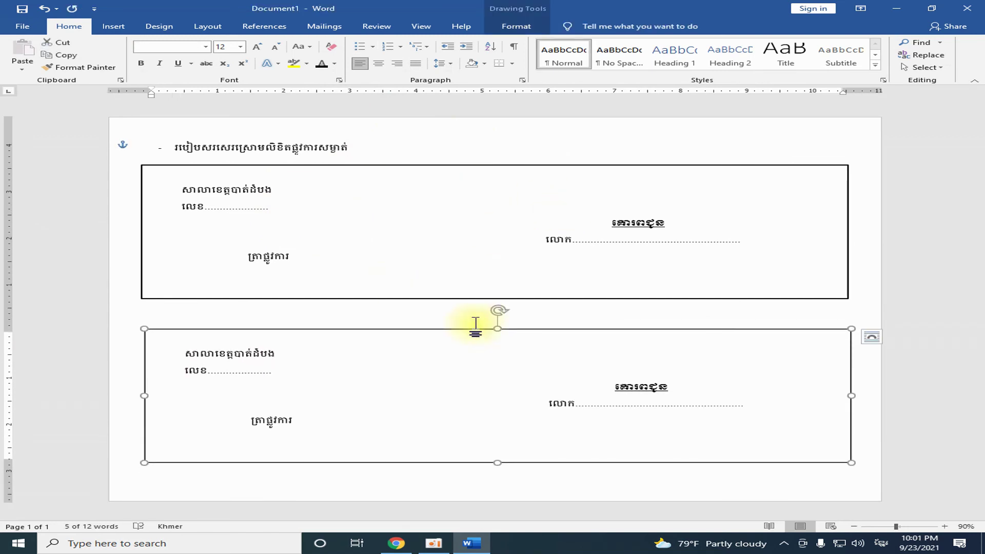
click(873, 302)
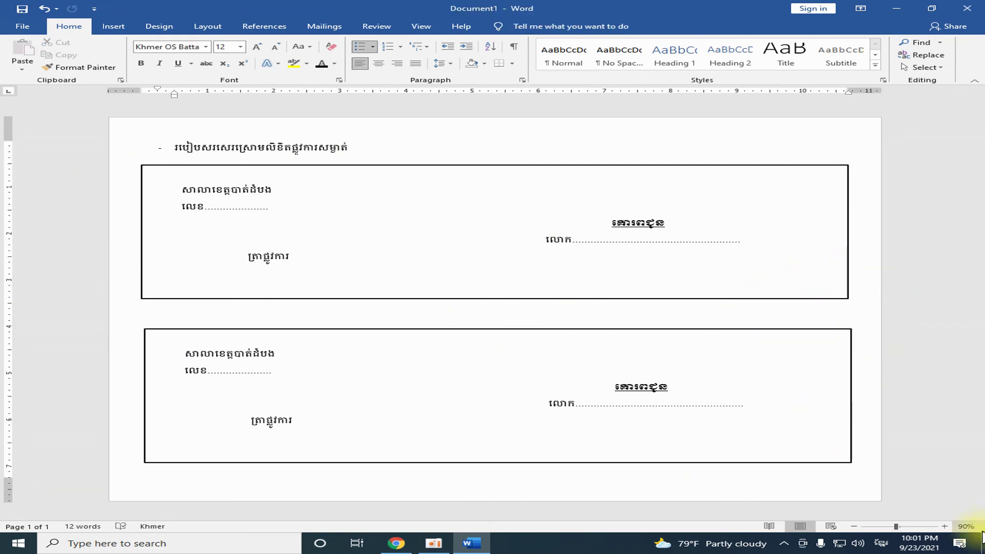
click(945, 526)
click(944, 527)
scroll(752, 399, down, 1)
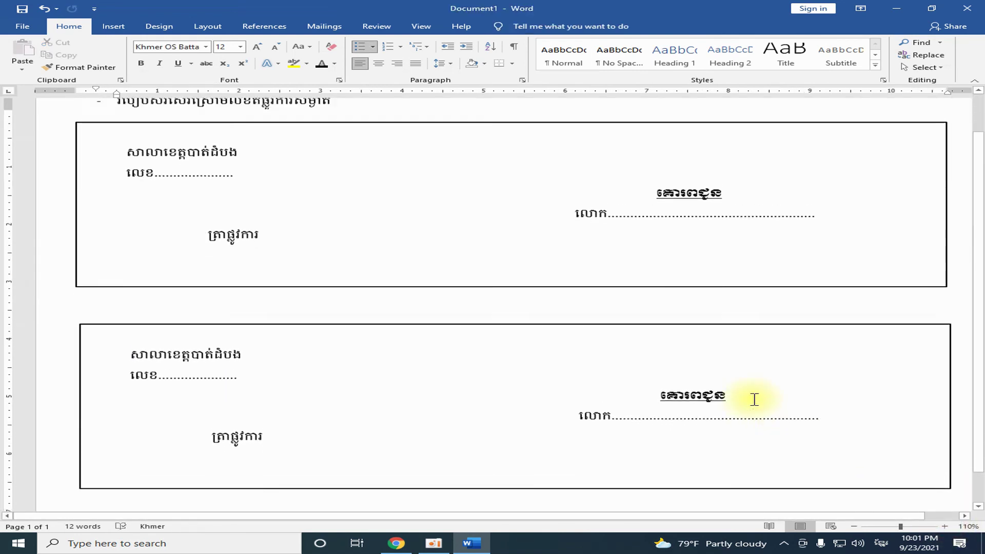
scroll(754, 399, up, 1)
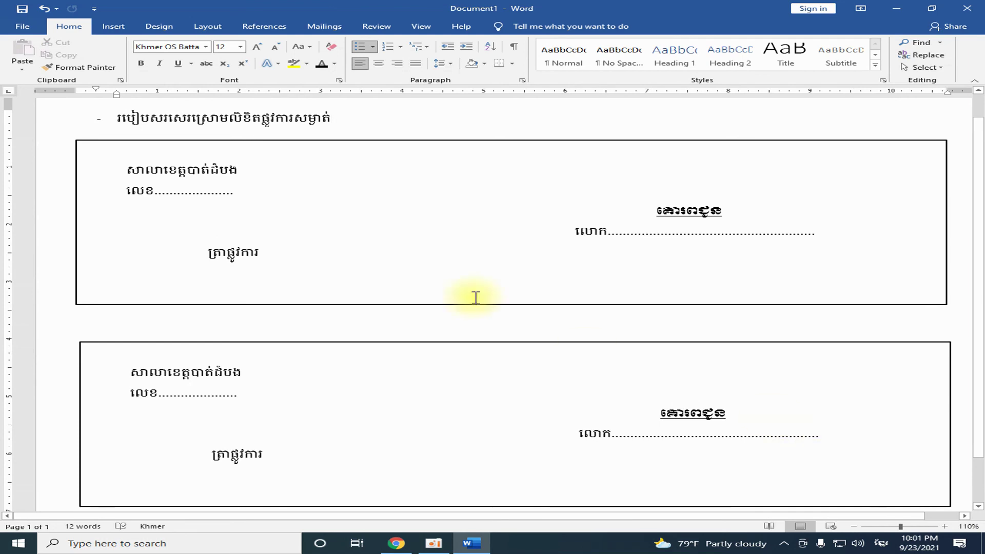